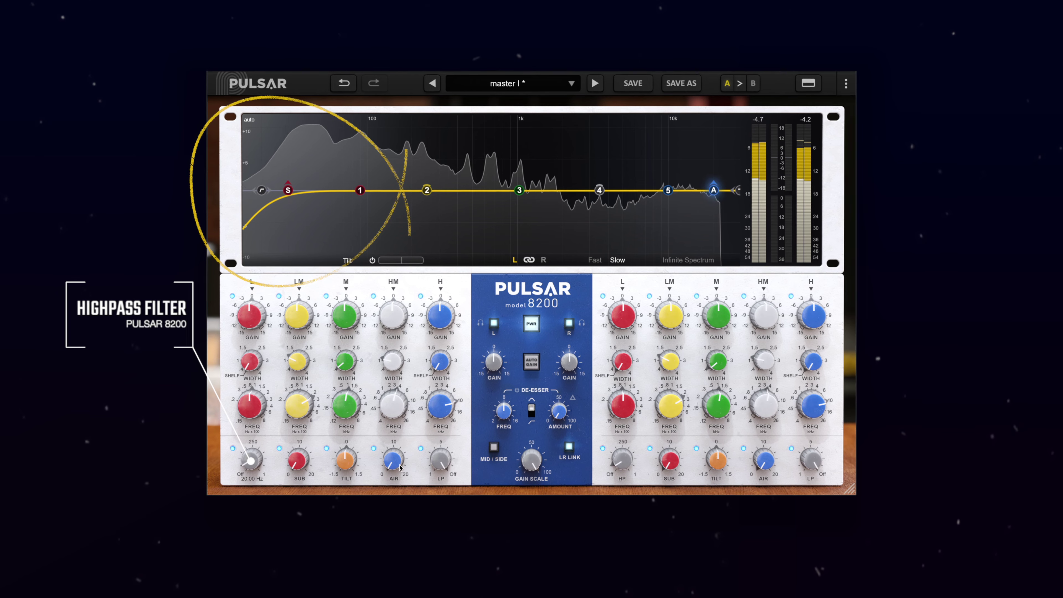
- Engage the low-pass filter and sweep the high-pass cutoff up to about 100 Hz and back down to about 30 Hz
left_click_drag(440, 461, 437, 474)
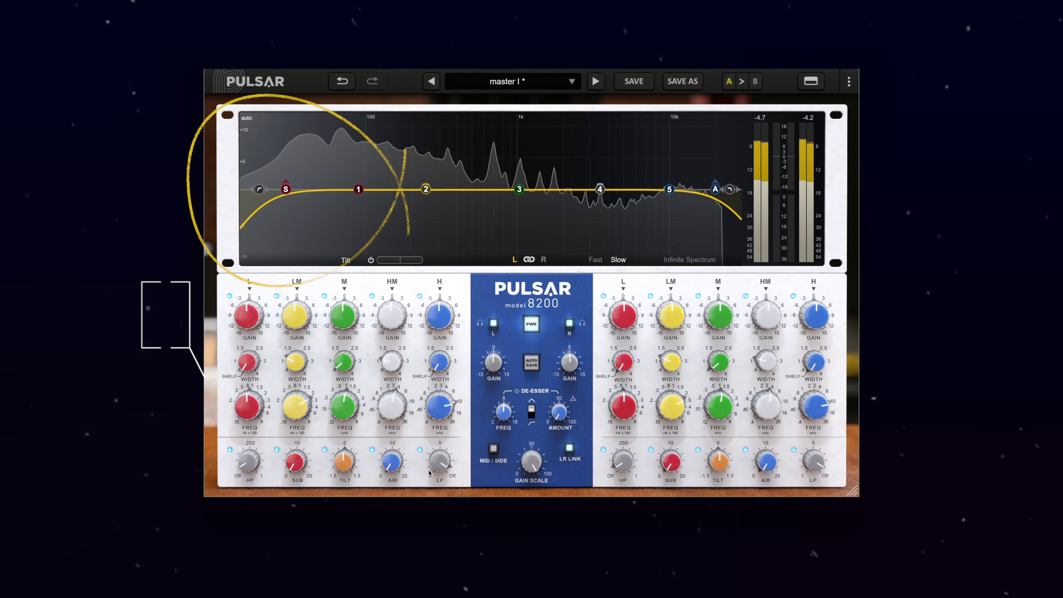
left_click_drag(250, 463, 263, 430)
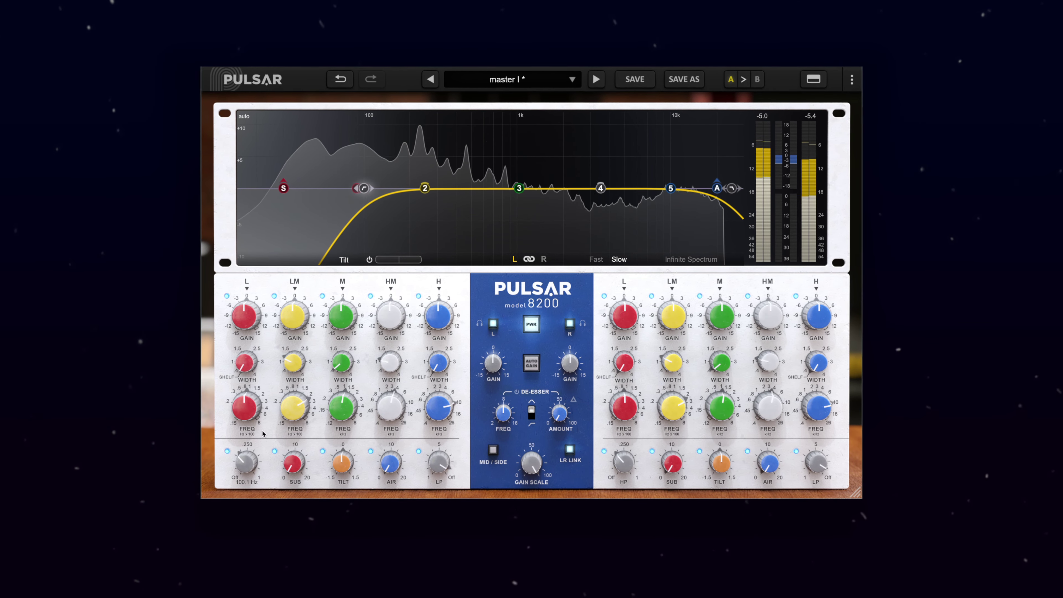
left_click_drag(248, 473, 245, 498)
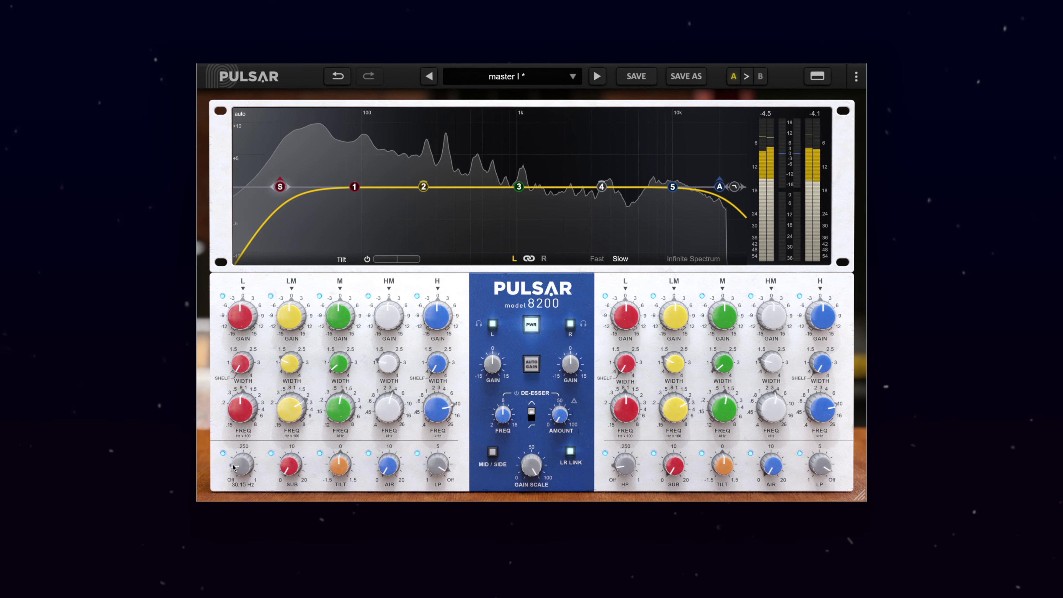
left_click(221, 455)
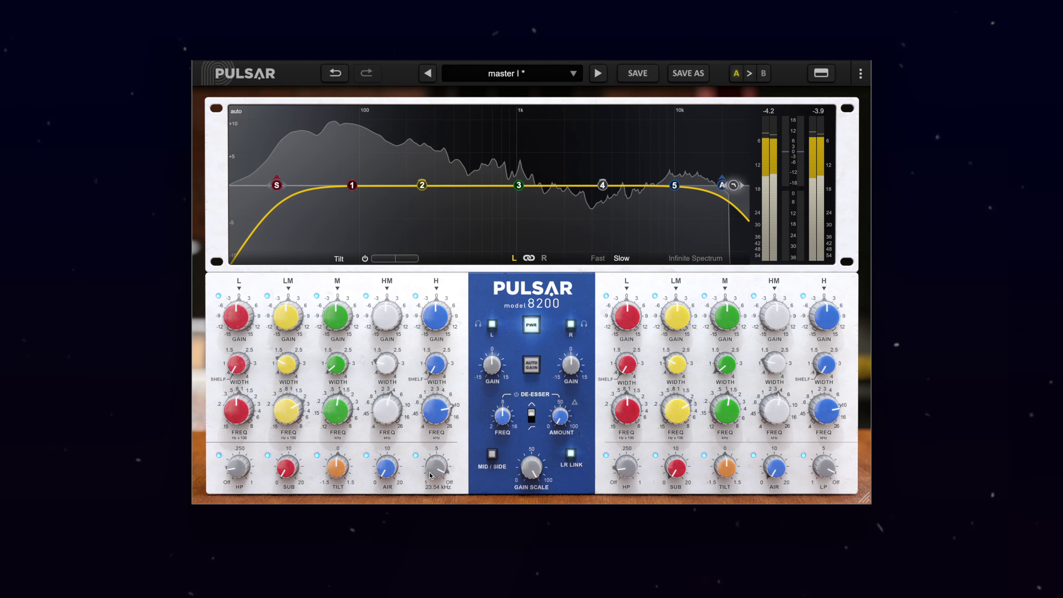
- Set the low-pass cutoff to 25 kHz and the high-pass cutoff to 30 Hz
mouse_move(436, 468)
left_mouse_down()
mouse_move(422, 494)
mouse_move(427, 474)
left_mouse_up()
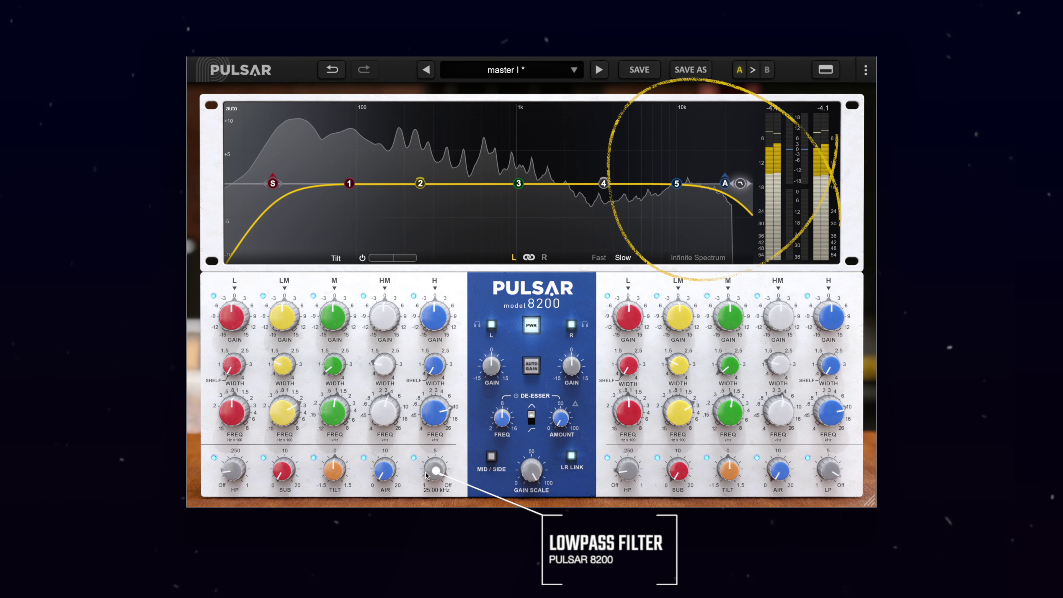
double_click(229, 490)
type("30 Hz")
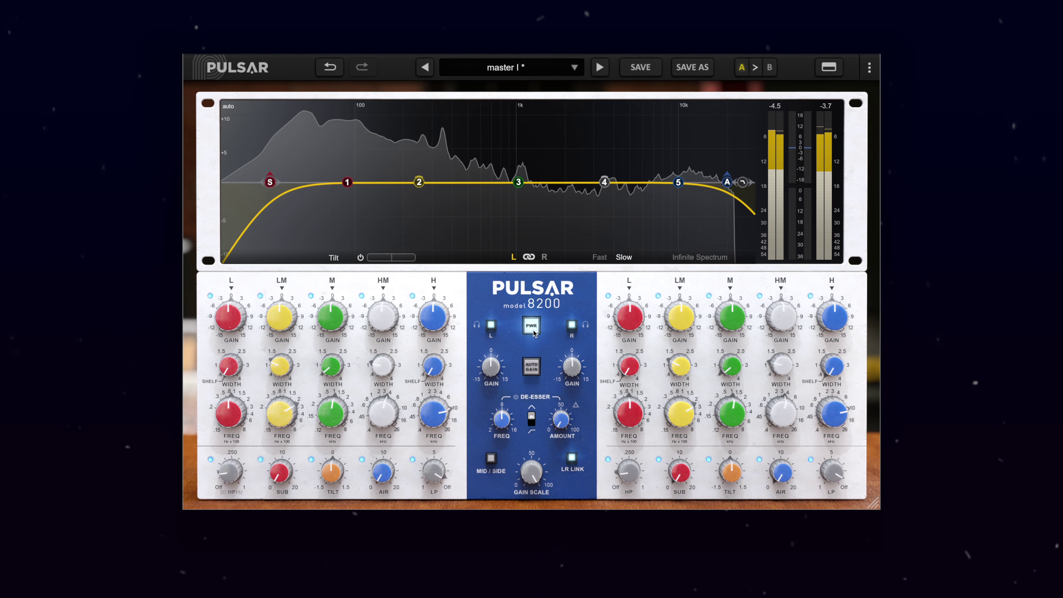
- Compare the master with the whole equalizer bypassed and active
left_click(531, 326)
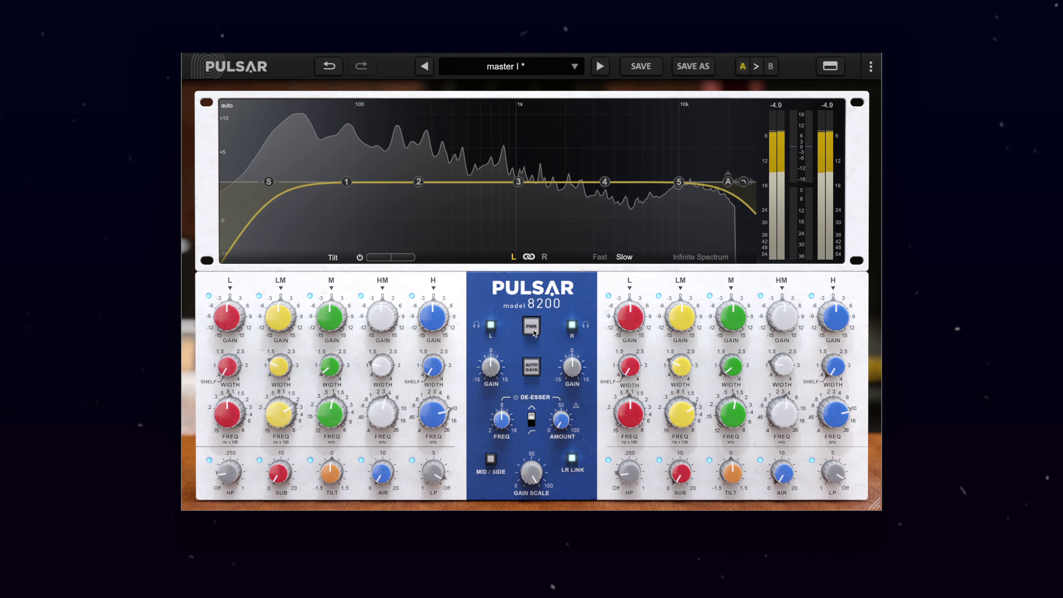
left_click(532, 327)
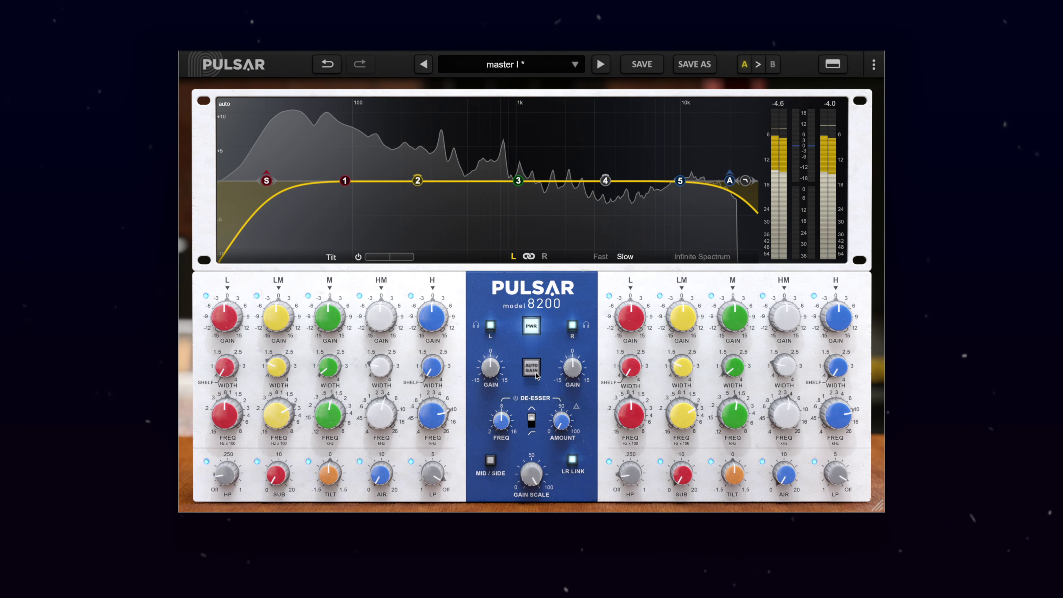
left_click(535, 329)
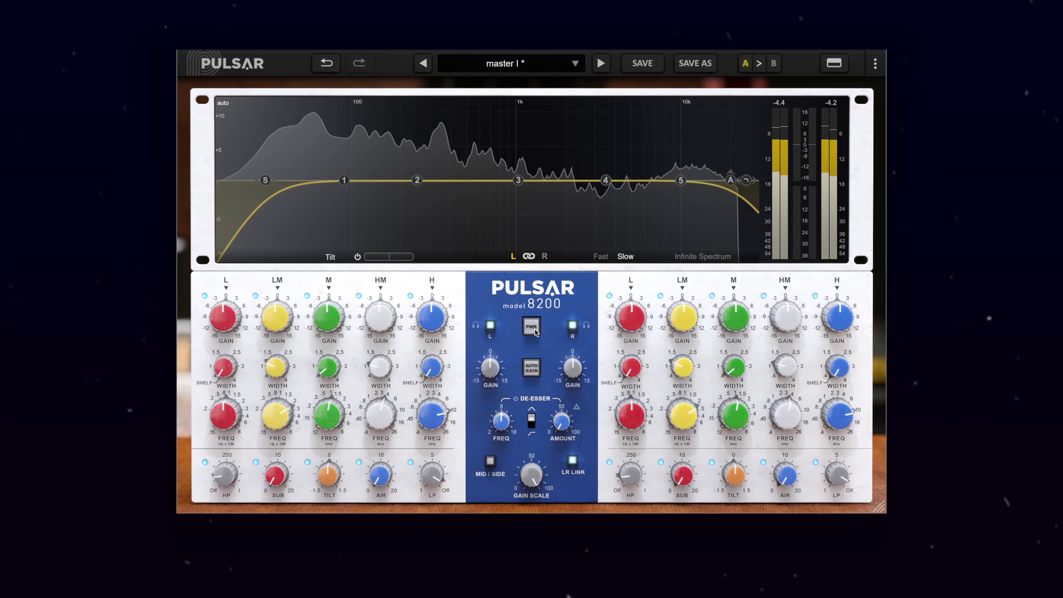
left_click(535, 329)
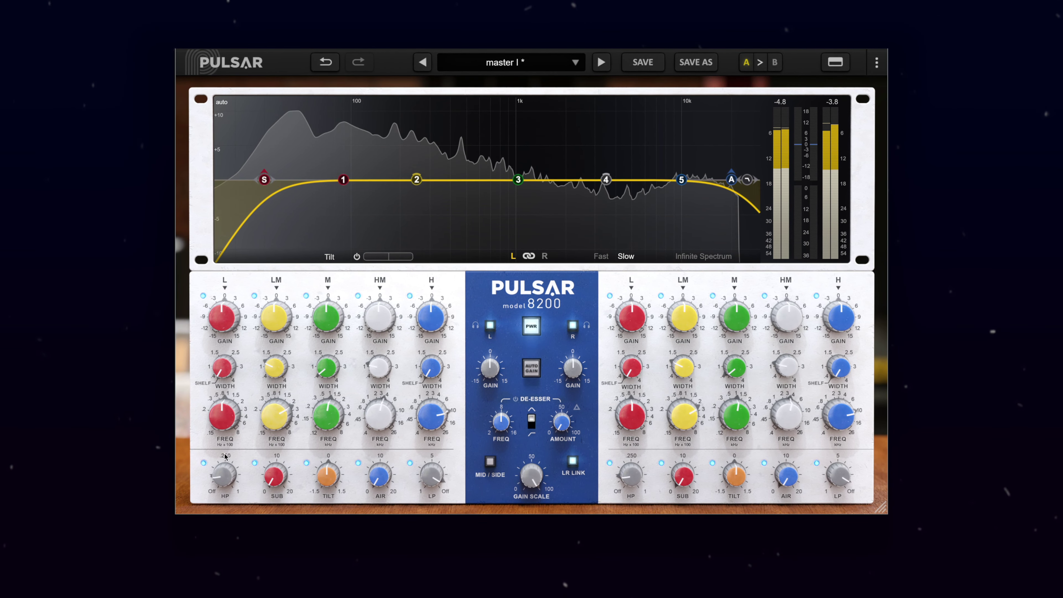
- Set the high-pass filter's slope to 6 dB/oct and raise its cutoff to about 35 Hz
mouse_move(263, 179)
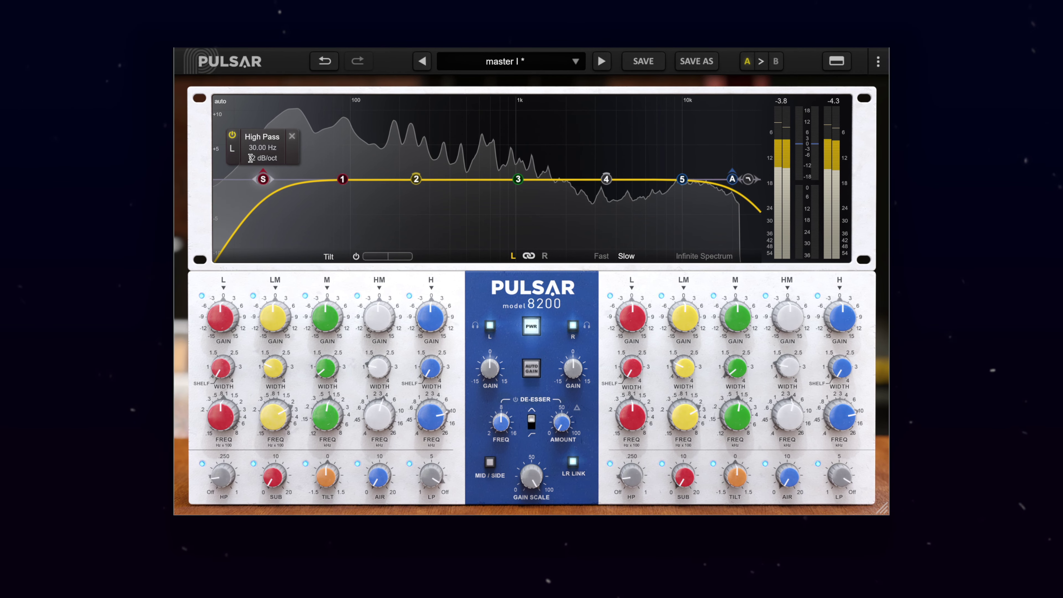
type("6")
key("Return")
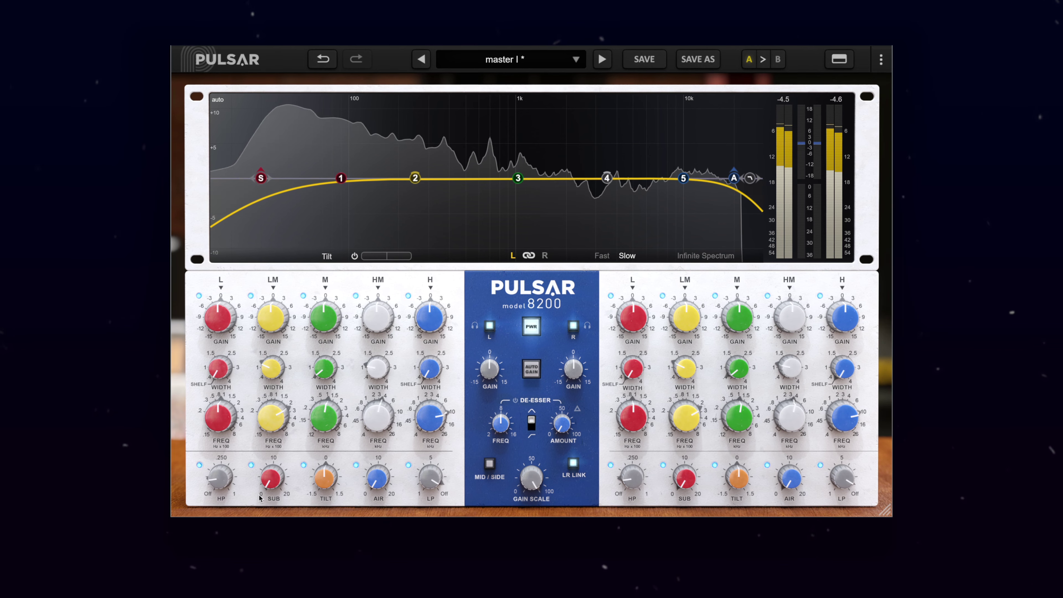
left_click_drag(224, 483, 225, 477)
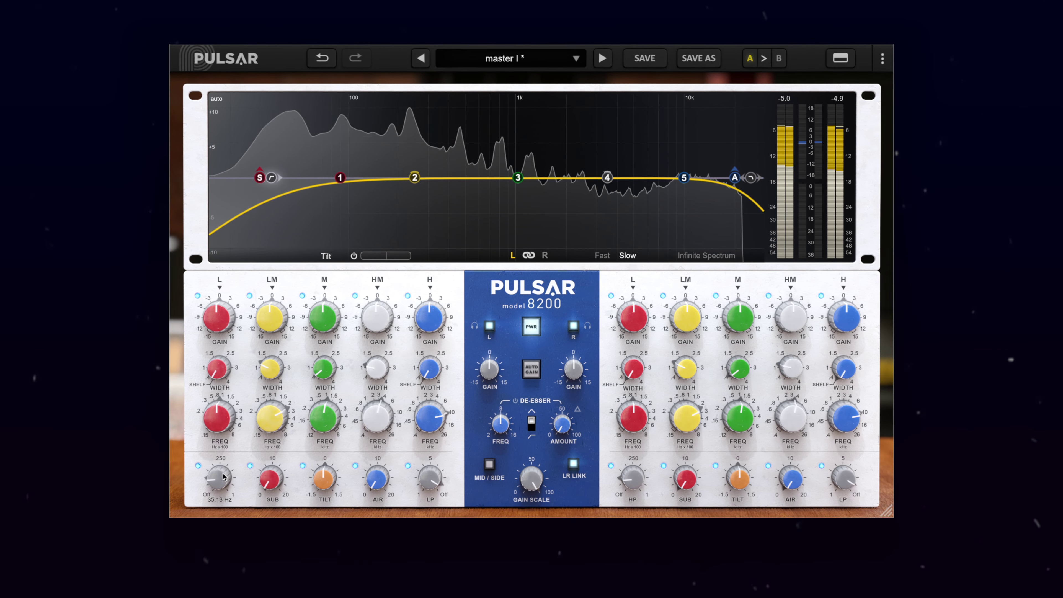
- Compare the sound with the high-pass and low-pass filters each switched off and on
mouse_move(211, 240)
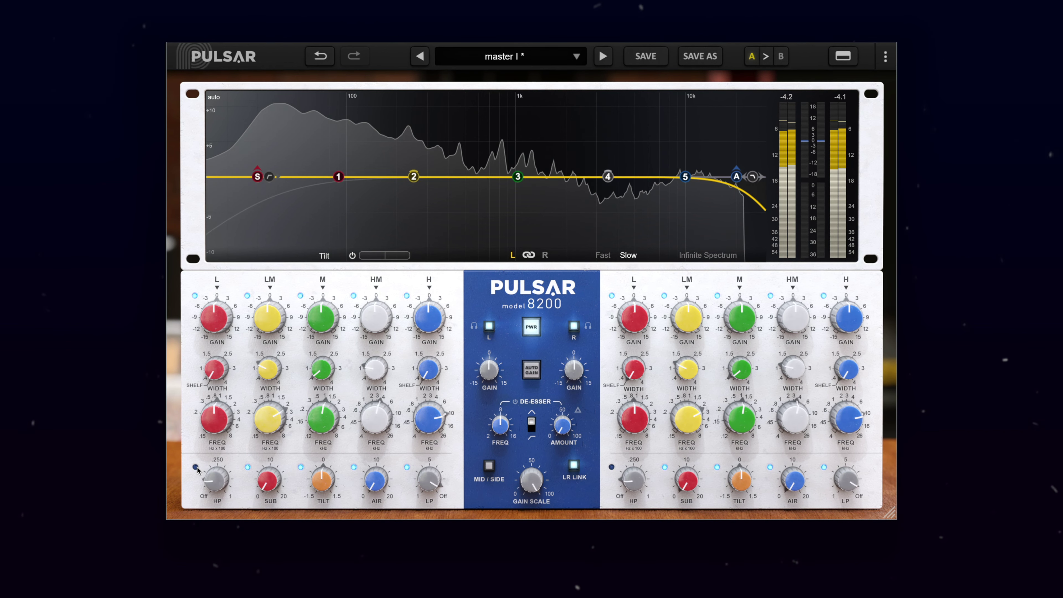
left_click(406, 468)
left_click(407, 469)
- Set the low-pass filter's slope to 6 dB/oct
mouse_move(756, 175)
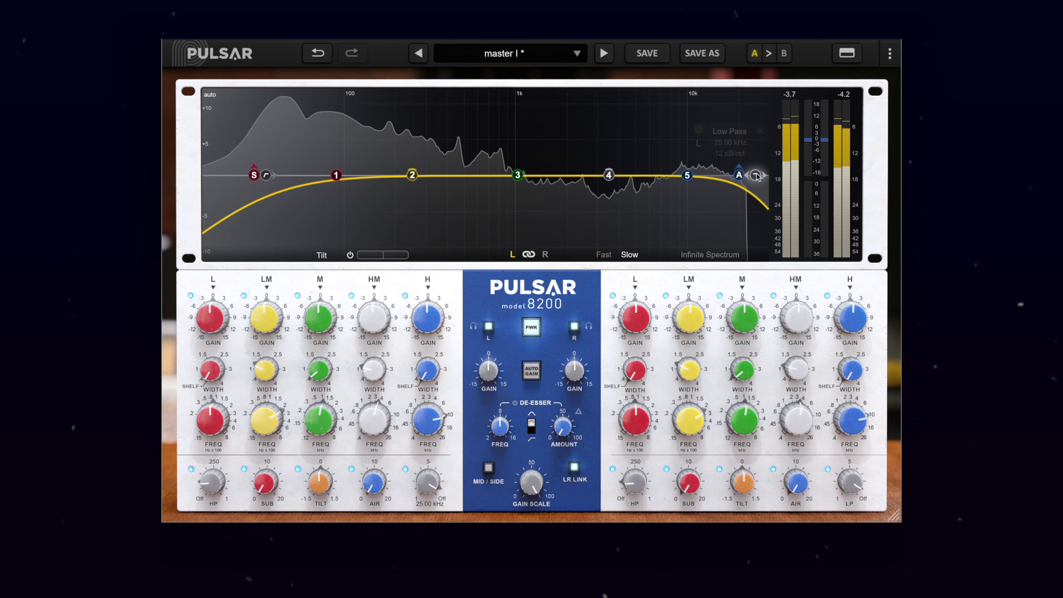
double_click(722, 153)
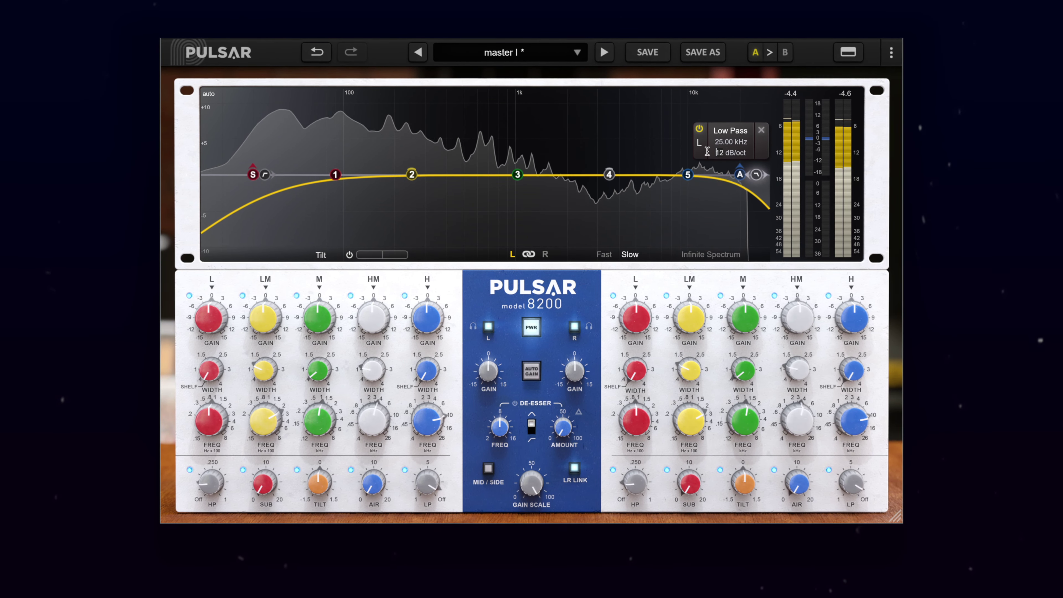
type("6")
key("Return")
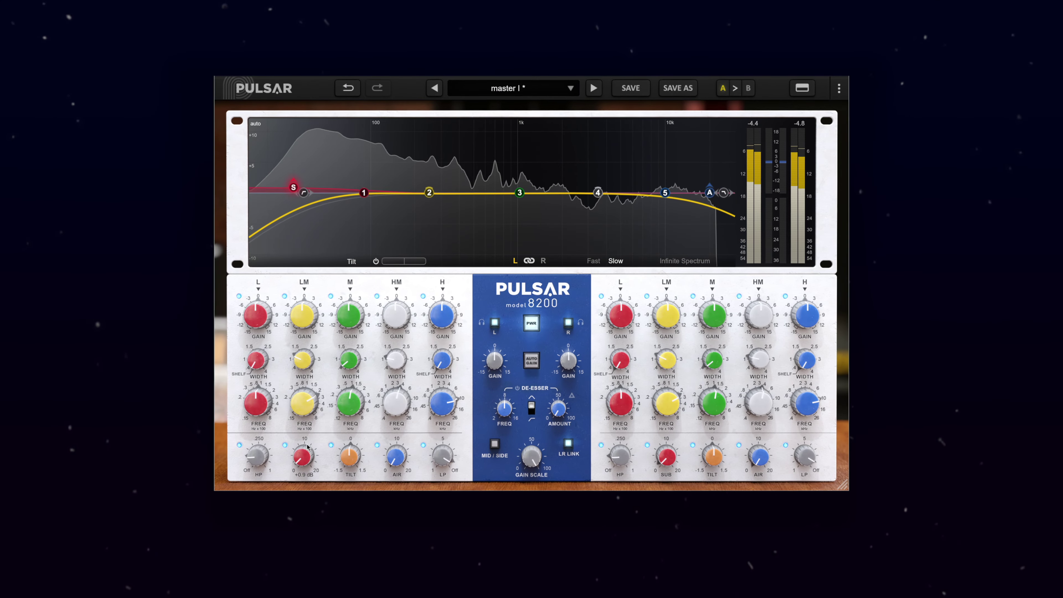
- Try a sub boost of about 7.4 dB, reduce it to a subtle amount and slightly lower the low band's frequency
left_click_drag(308, 448, 319, 423)
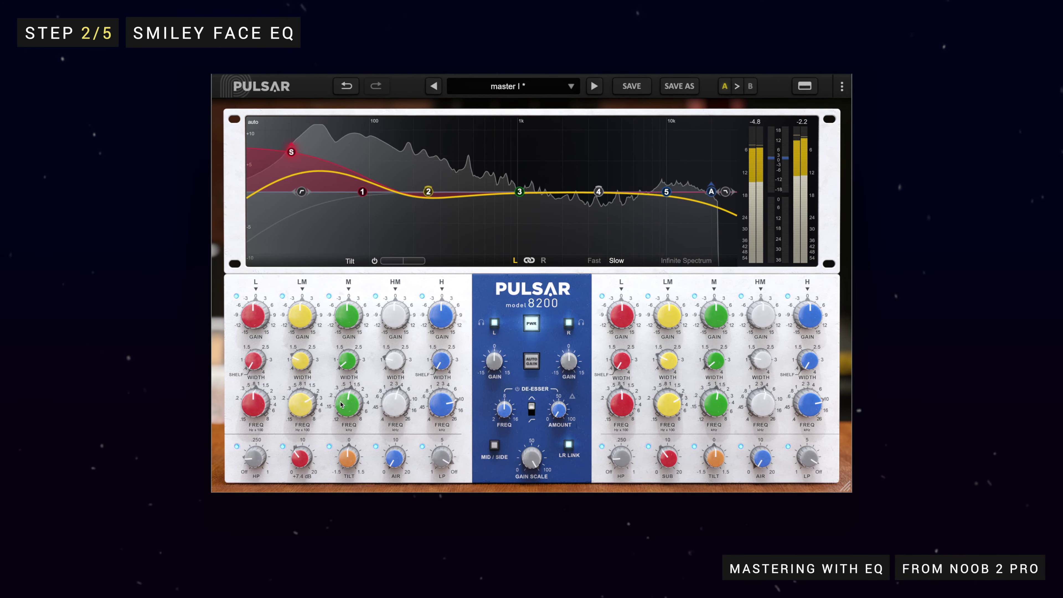
left_click_drag(343, 411, 294, 445)
left_click_drag(267, 390, 269, 392)
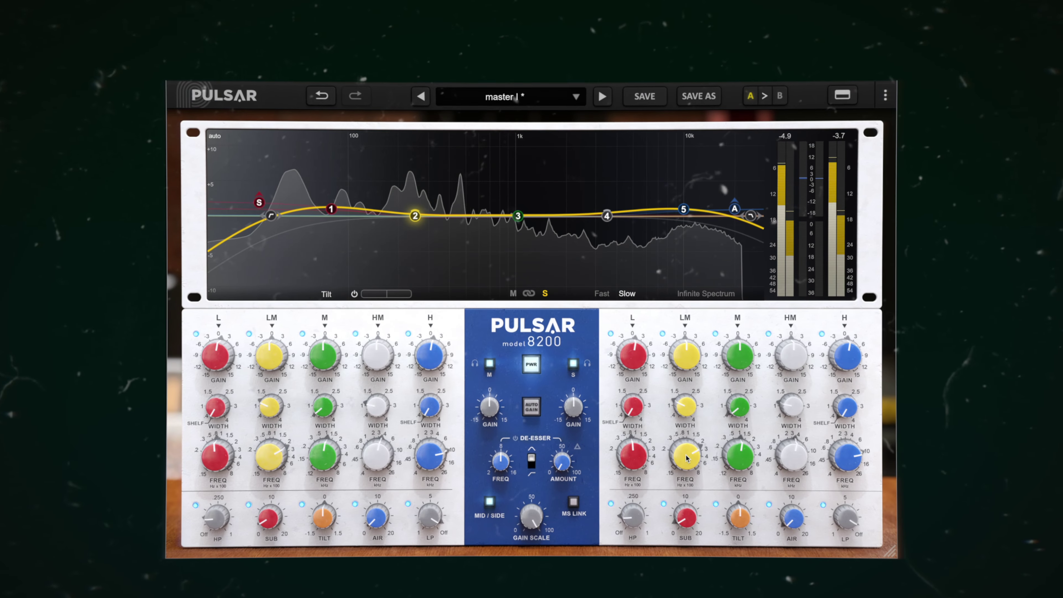
- Boost the side channel's low-mid band and sweep its frequency to 340 Hz
mouse_move(688, 460)
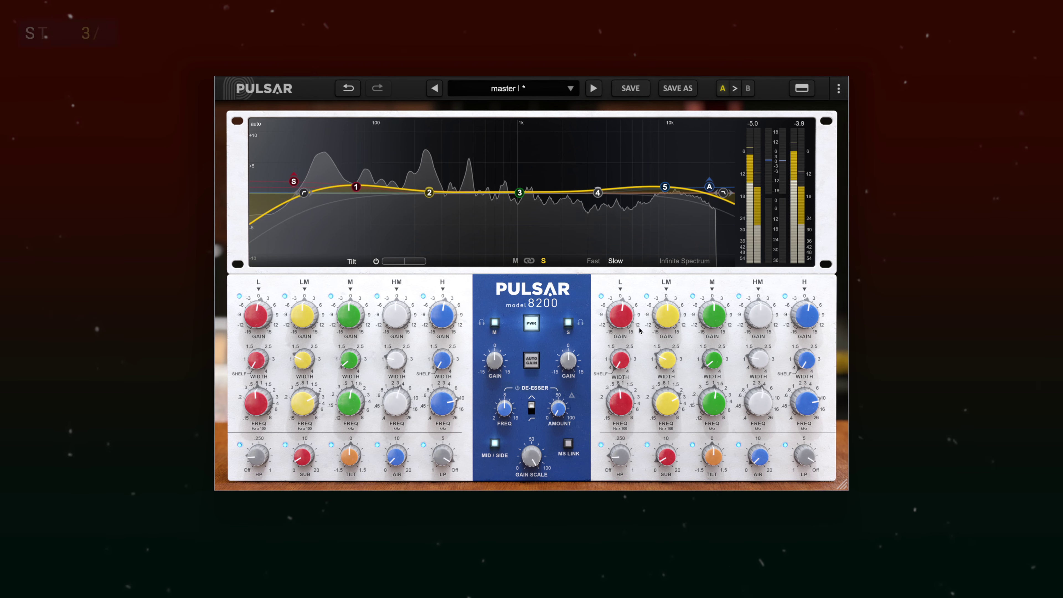
mouse_move(669, 406)
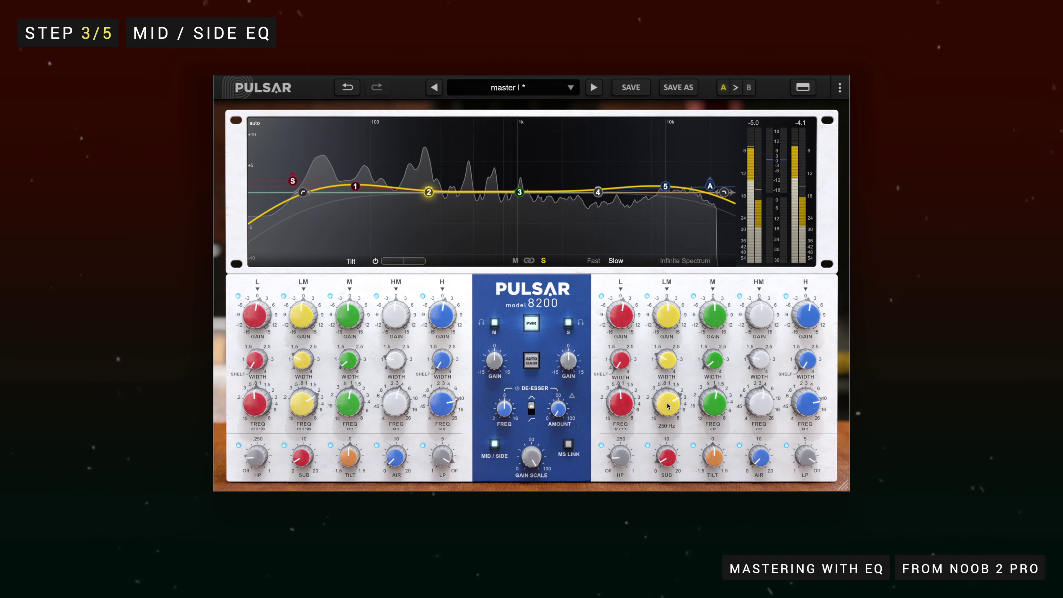
left_click_drag(666, 321, 669, 296)
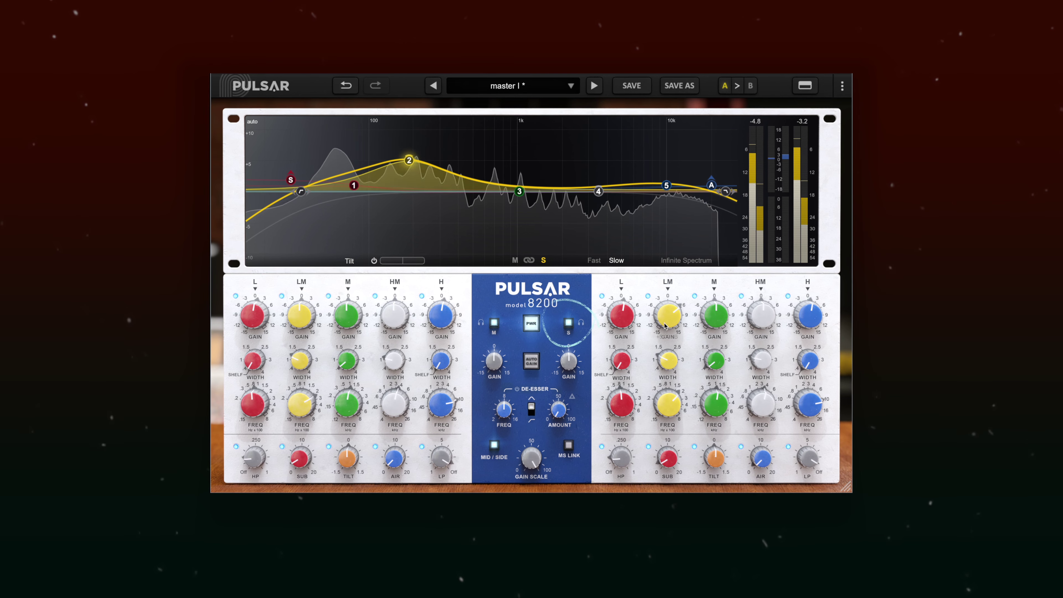
left_click_drag(670, 404, 672, 353)
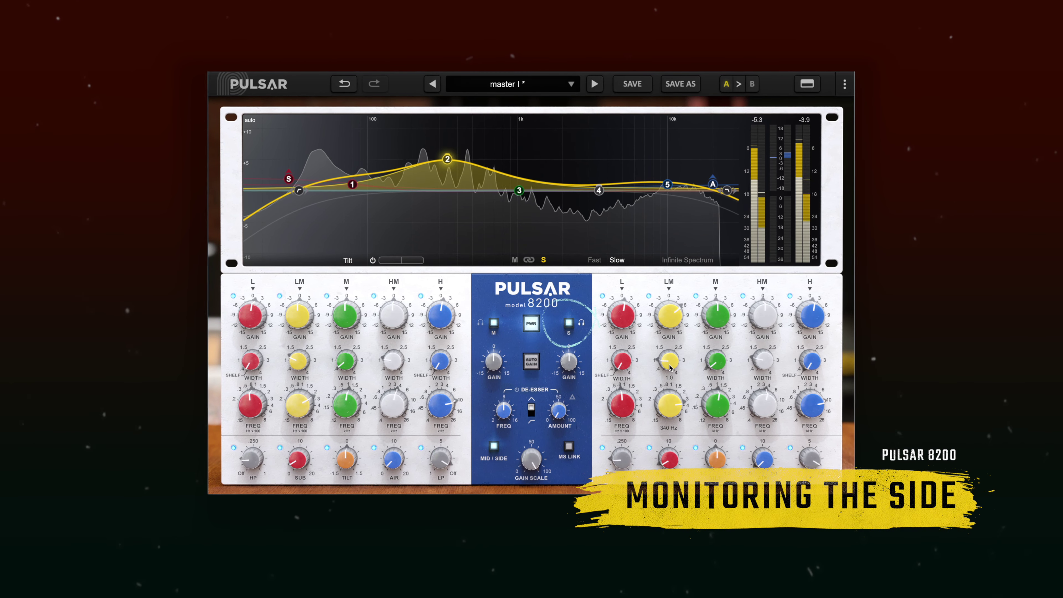
- Turn the side channel's low-mid boost into a cut and compare it with the equalizer bypassed
left_click_drag(669, 317, 663, 362)
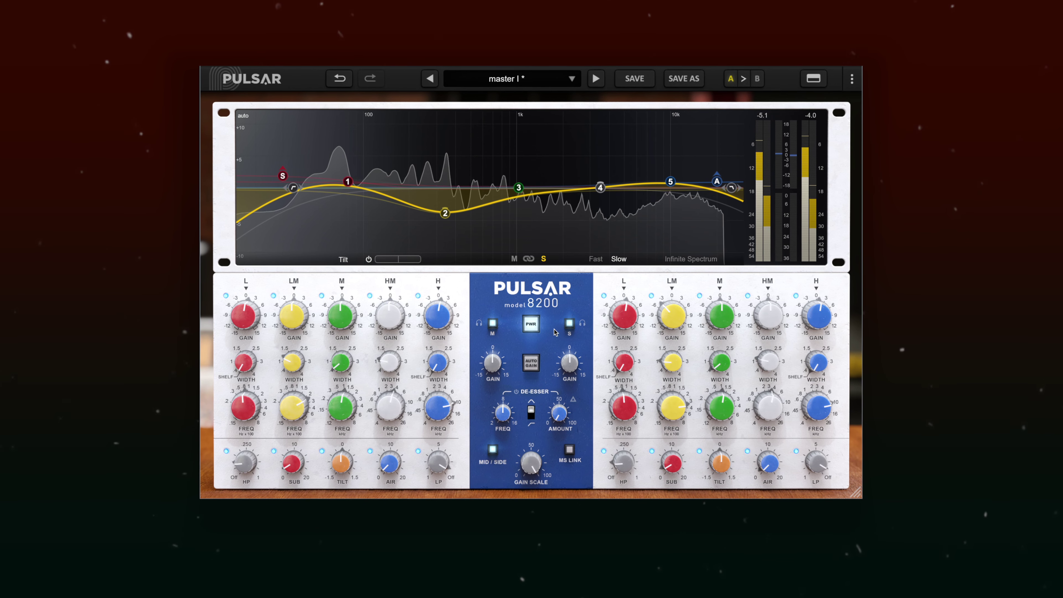
left_click(531, 329)
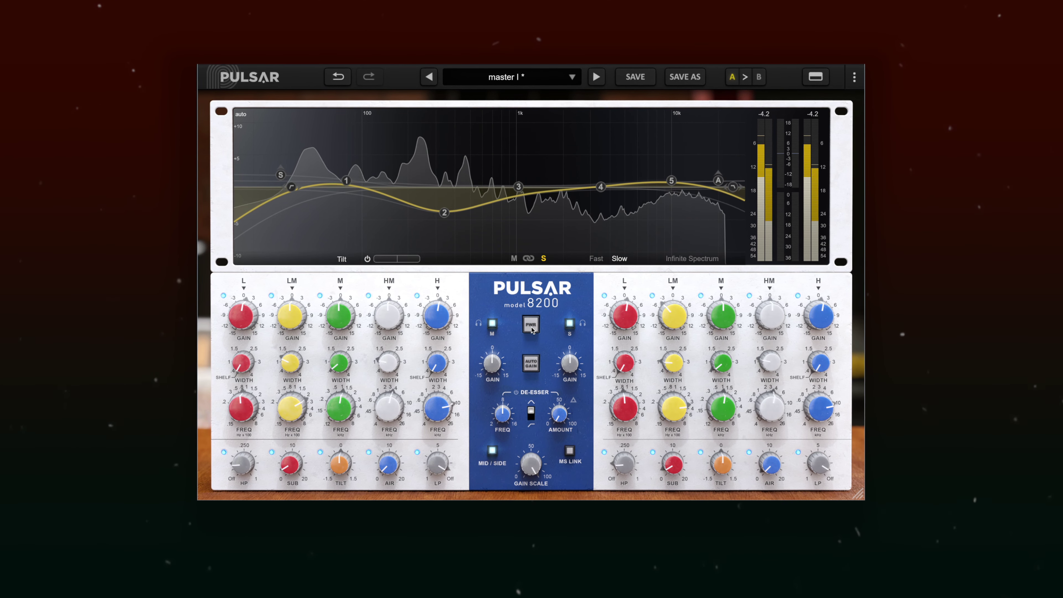
left_click(532, 329)
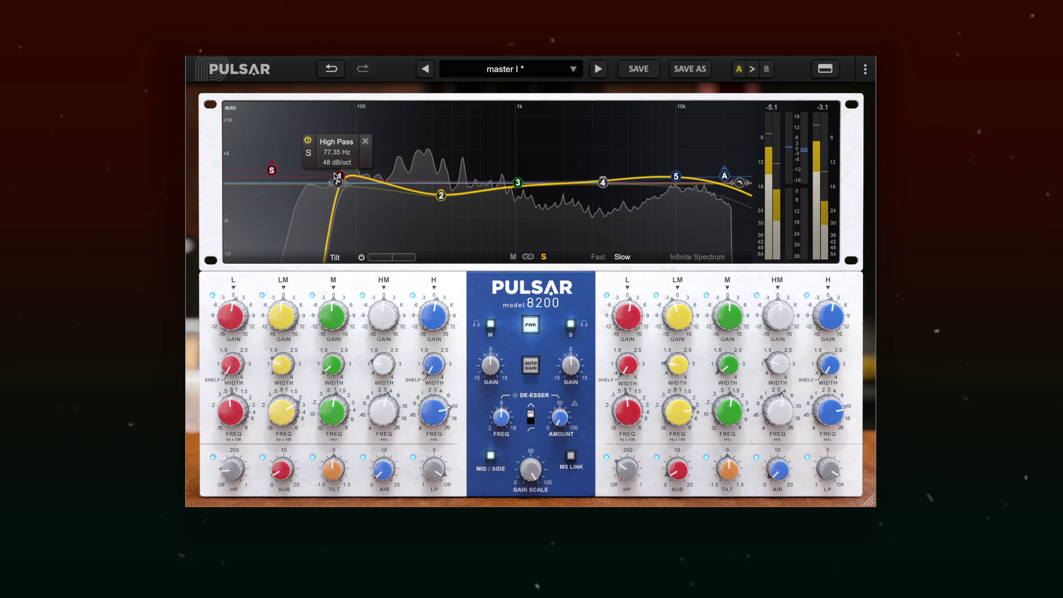
- Raise the side channel's high-pass cutoff above 200 Hz and compare it with the equalizer bypassed
left_click_drag(630, 472, 639, 461)
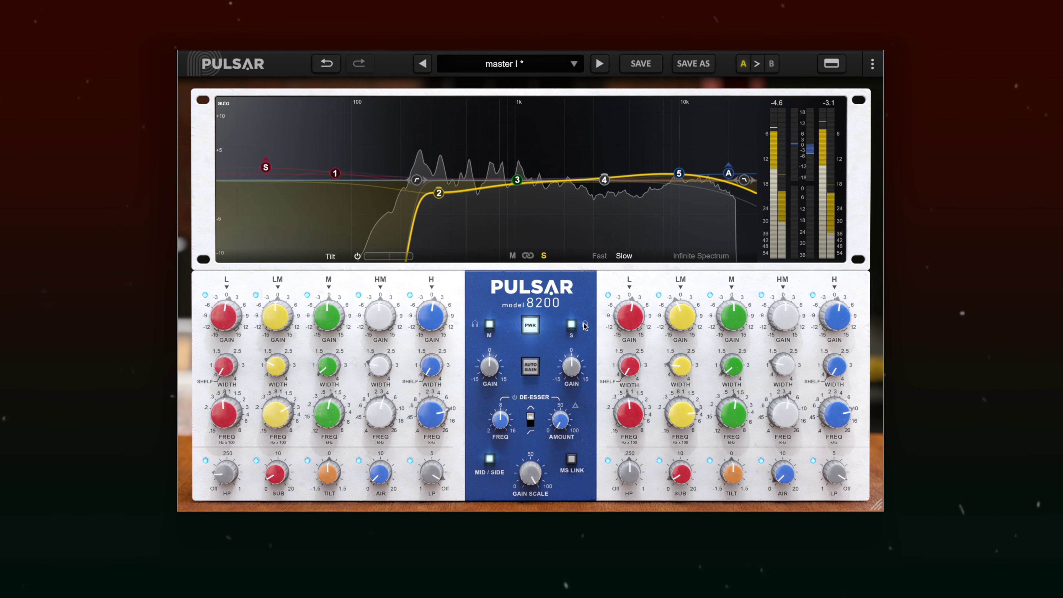
left_click(532, 328)
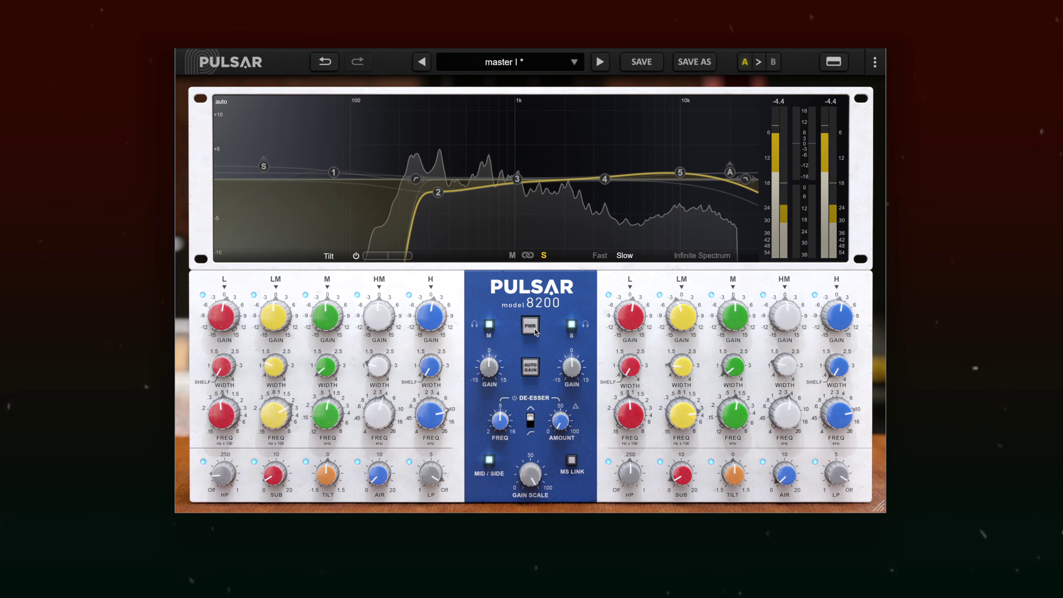
left_click(535, 329)
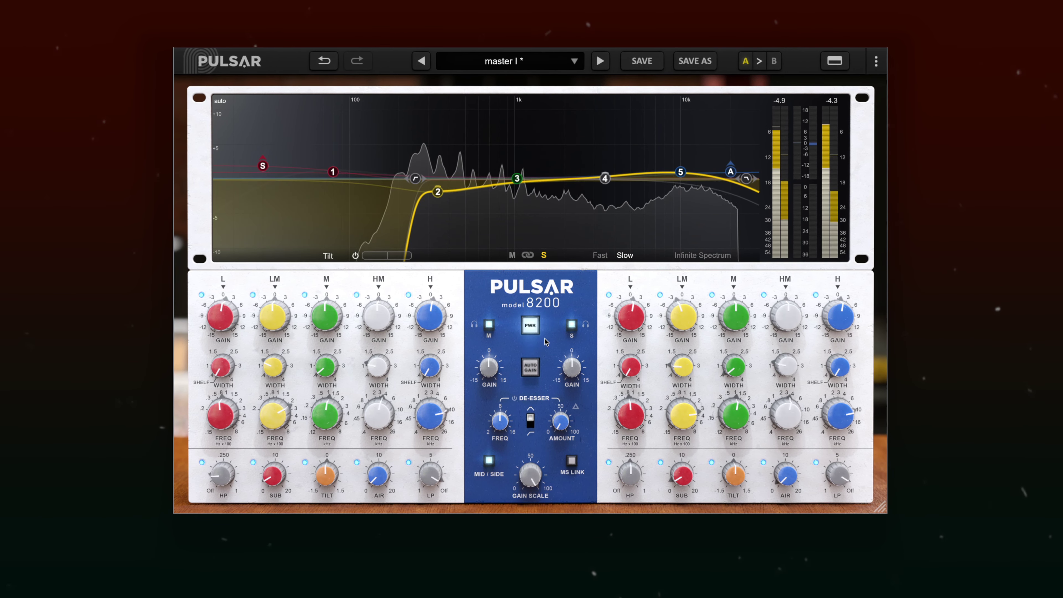
- Compare the sound with the side channel's high-pass filter switched off and on
left_click(609, 462)
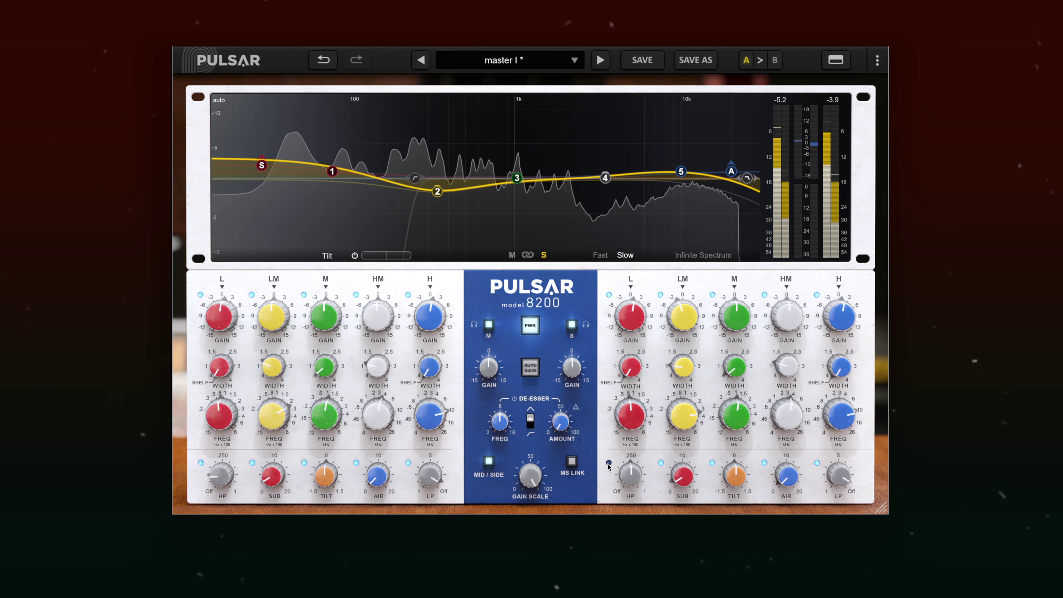
left_click(609, 463)
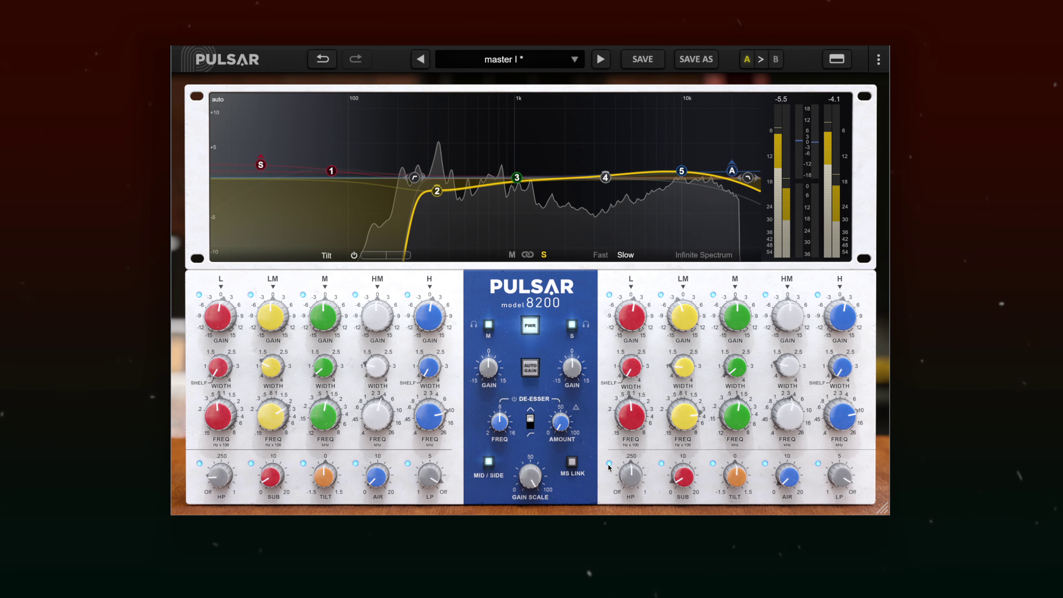
left_click(609, 463)
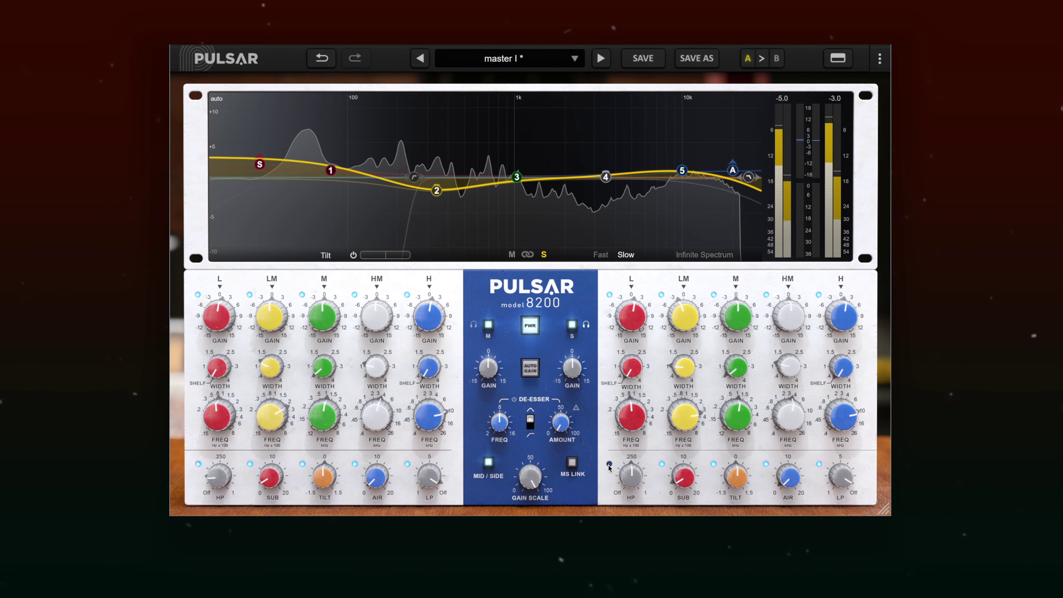
left_click(609, 463)
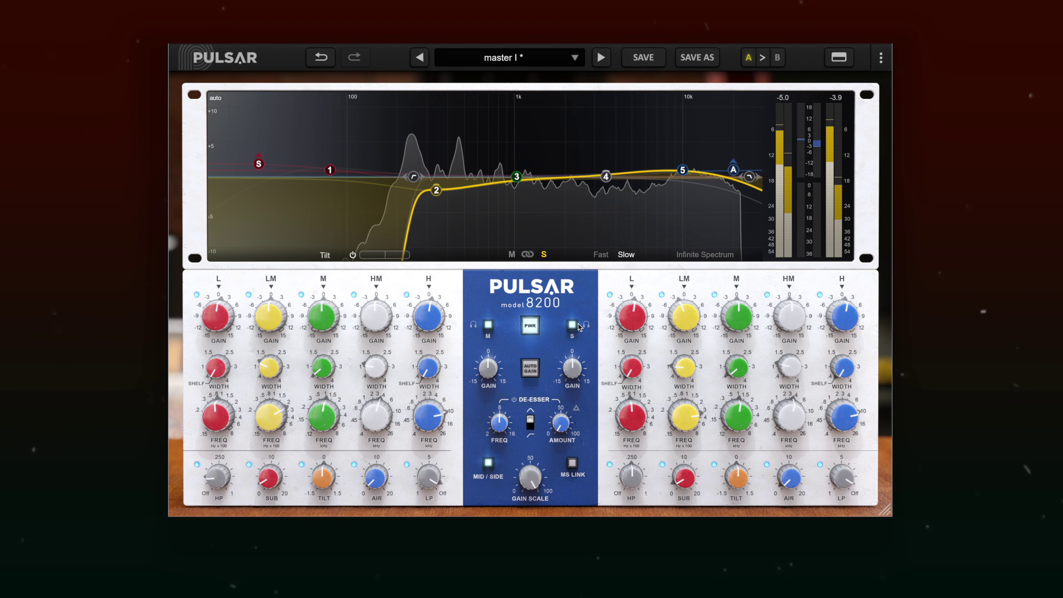
- Set the side channel's high-pass filter to 150 Hz with a 24 dB/oct slope
left_click_drag(631, 478, 634, 510)
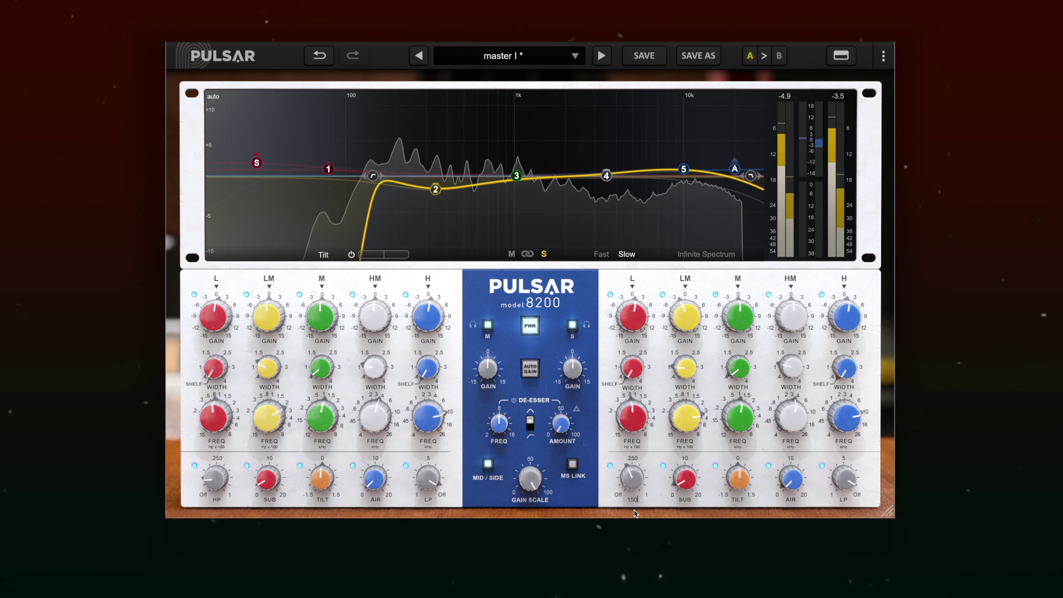
mouse_move(367, 165)
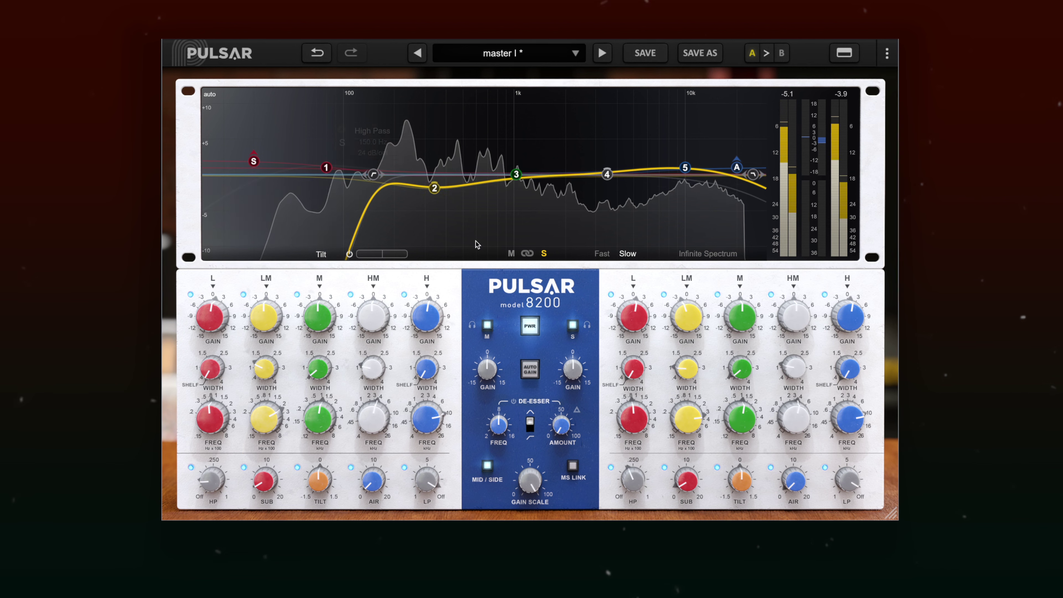
- Compare the side channel's current EQ with the equalizer bypassed
left_click(529, 327)
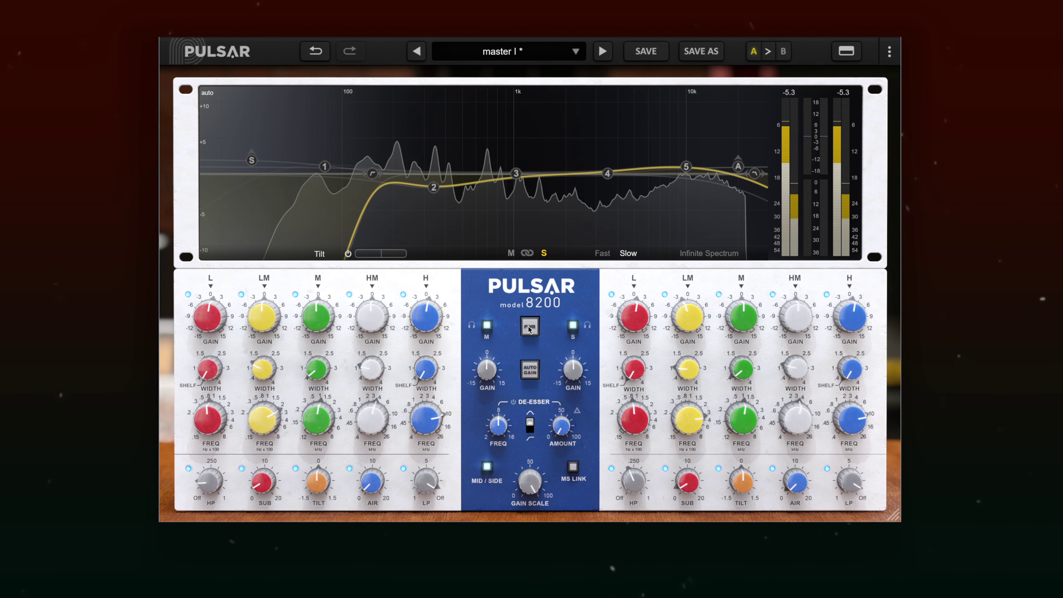
left_click(530, 327)
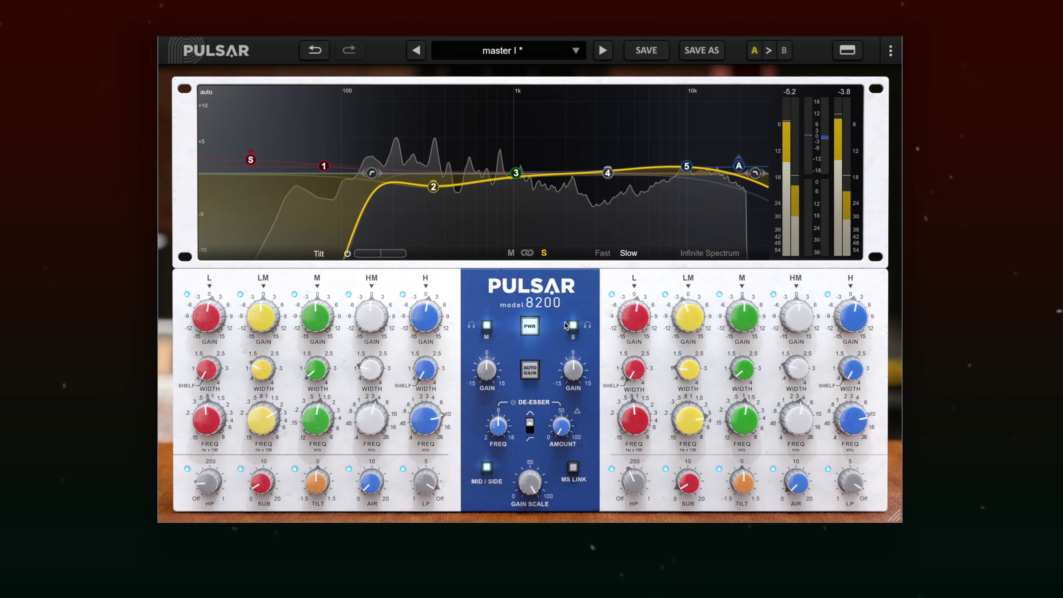
- Show the mid channel's curve, link mid and side, and set the high-mid band's frequency to 5000 Hz
left_click(511, 253)
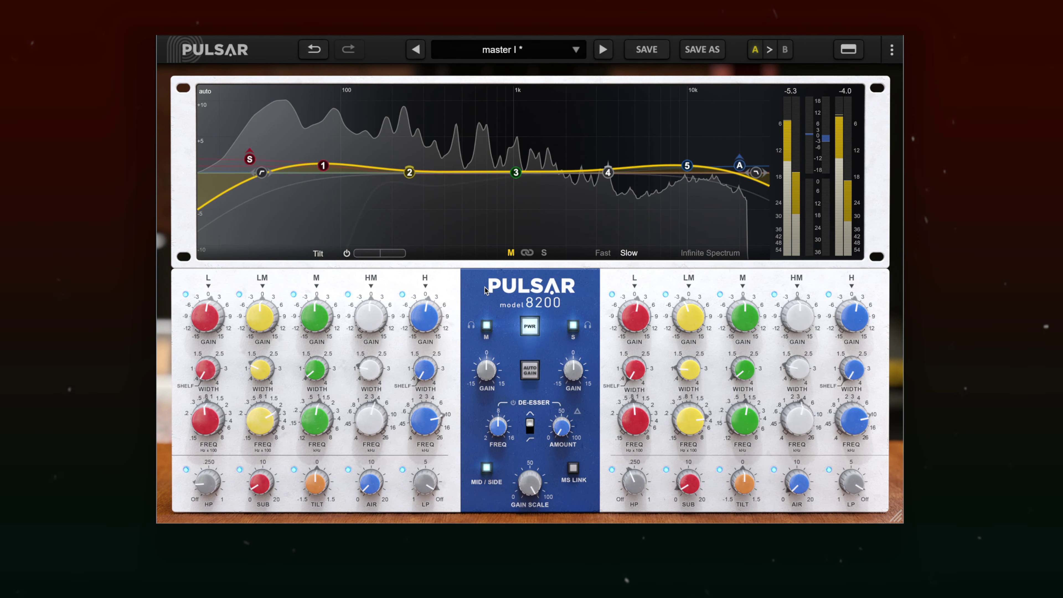
left_click(527, 254)
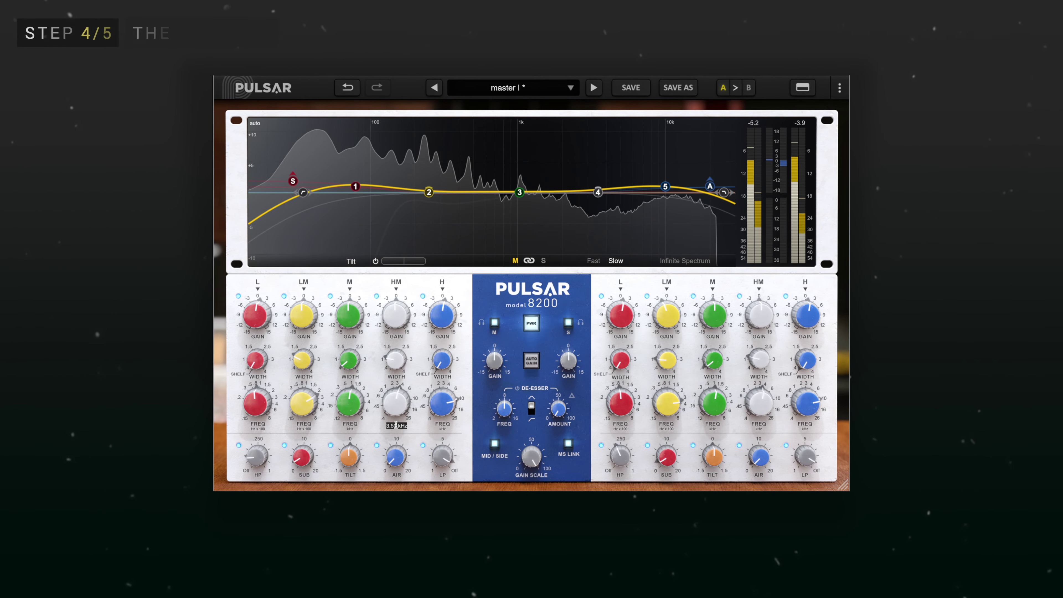
type("5000")
key("Return")
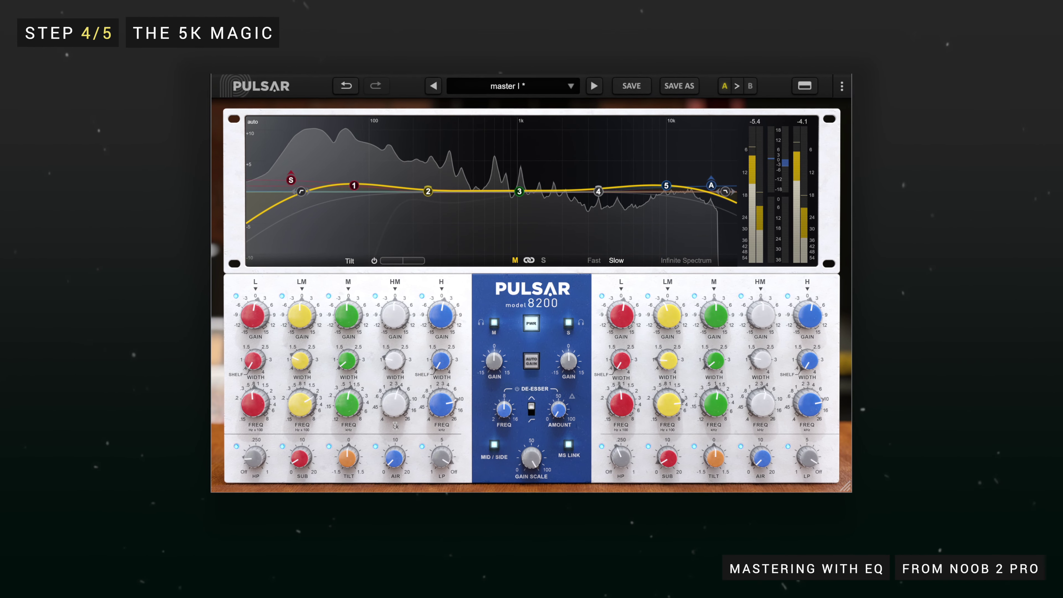
- Boost the linked high-mid band and compare the result with the equalizer bypassed
left_click_drag(396, 319, 399, 298)
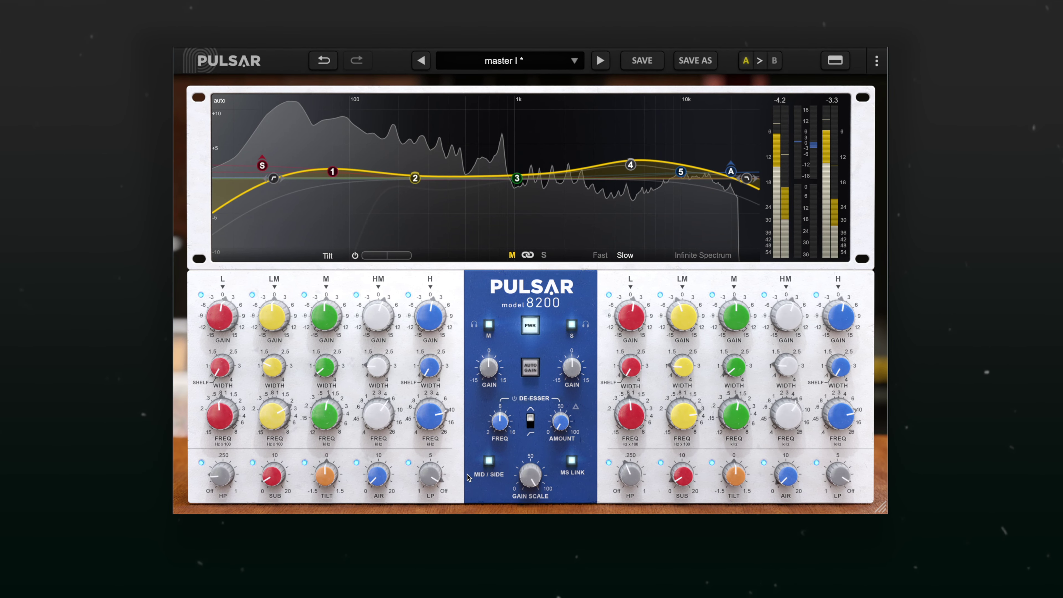
left_click(531, 326)
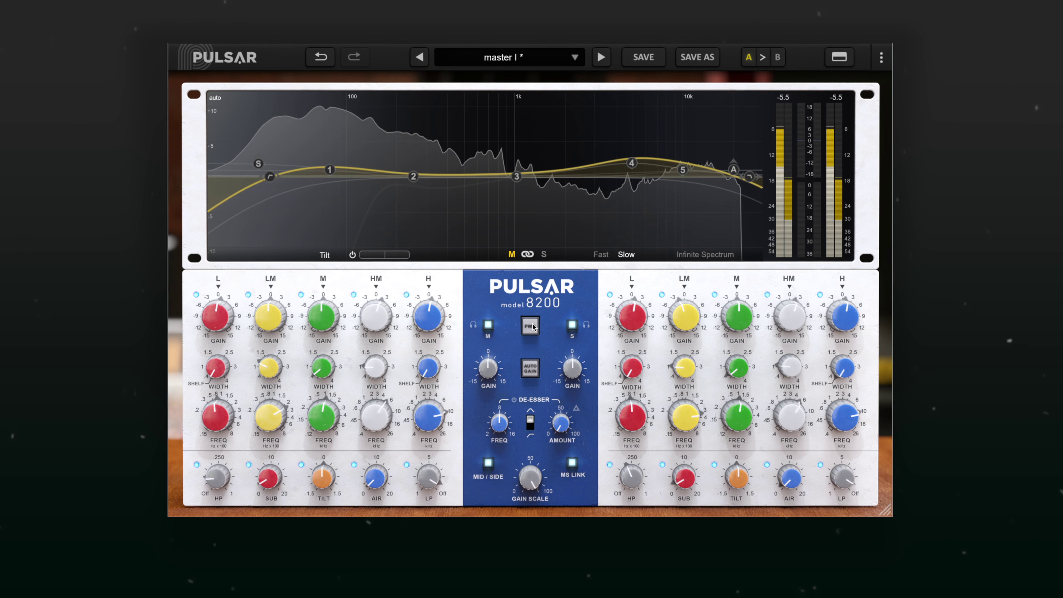
left_click(532, 327)
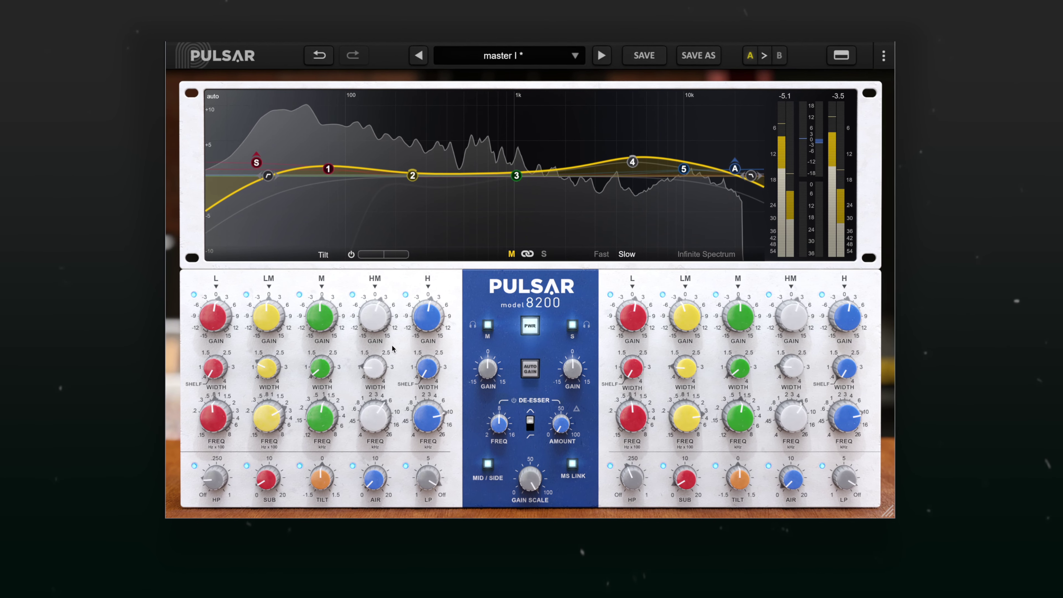
- Reduce the high-mid boost, set the high band's gain to +0.50 dB, and compare repeatedly with the equalizer bypassed
left_click_drag(370, 331, 423, 327)
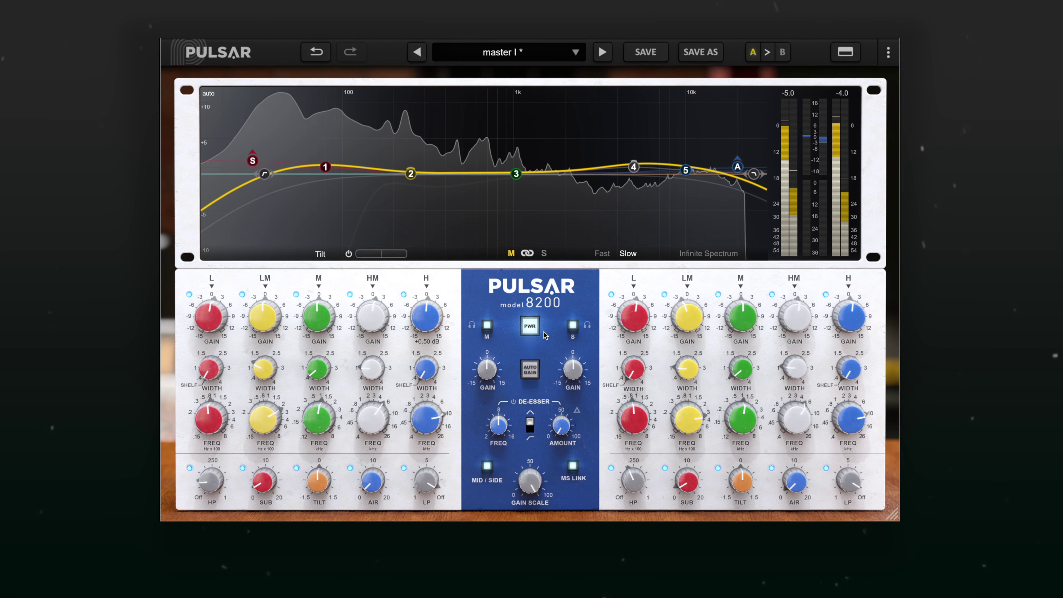
left_click(530, 329)
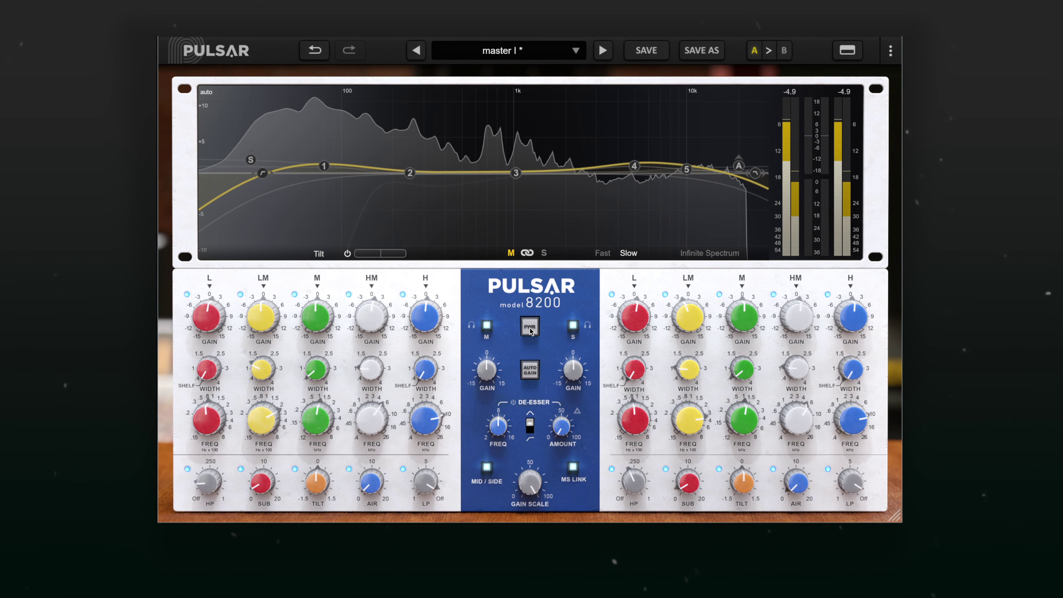
left_click(530, 327)
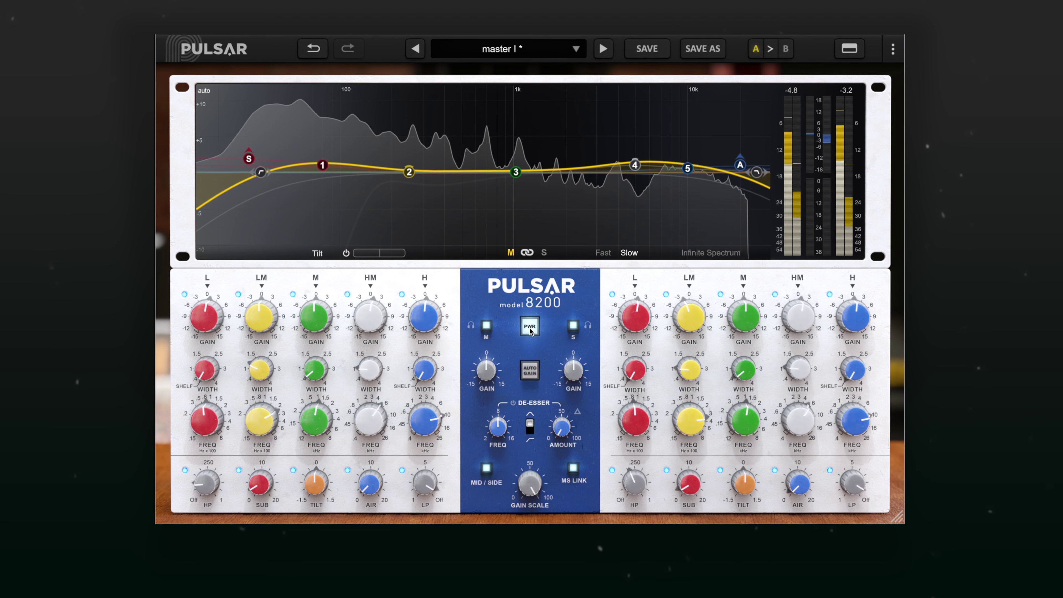
left_click(530, 328)
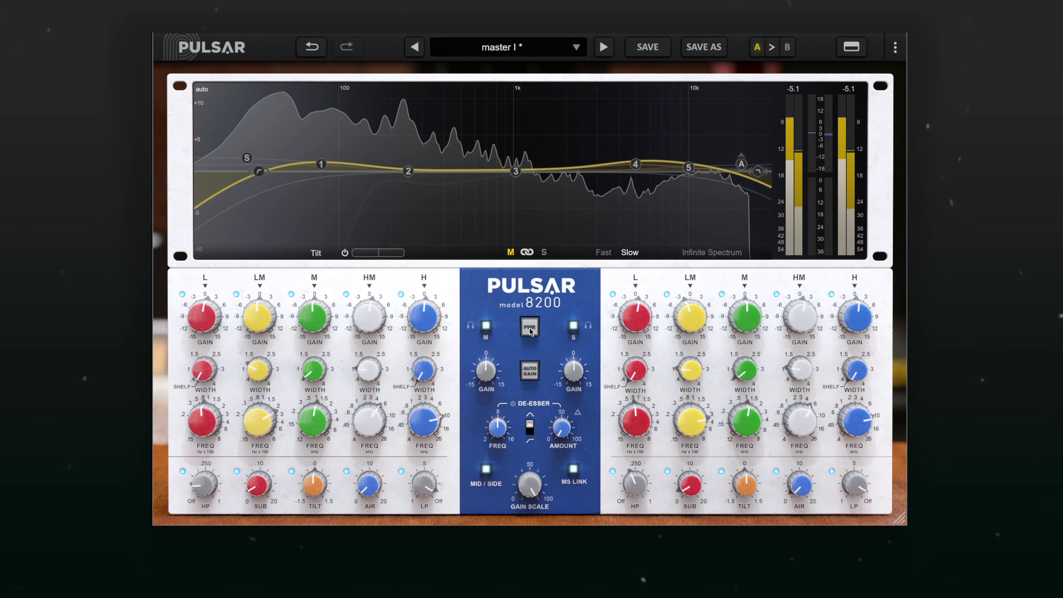
left_click(530, 328)
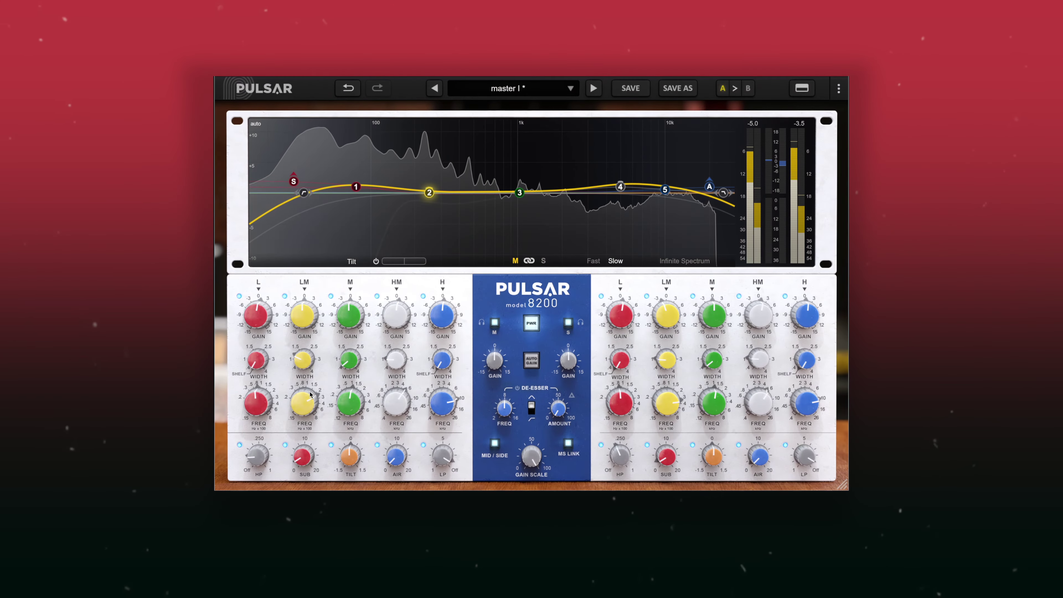
- Boost the linked low-mid band by about 2 dB and compare the sound repeatedly with the equalizer bypassed
mouse_move(302, 318)
left_mouse_down()
mouse_move(311, 297)
mouse_move(304, 310)
left_mouse_up()
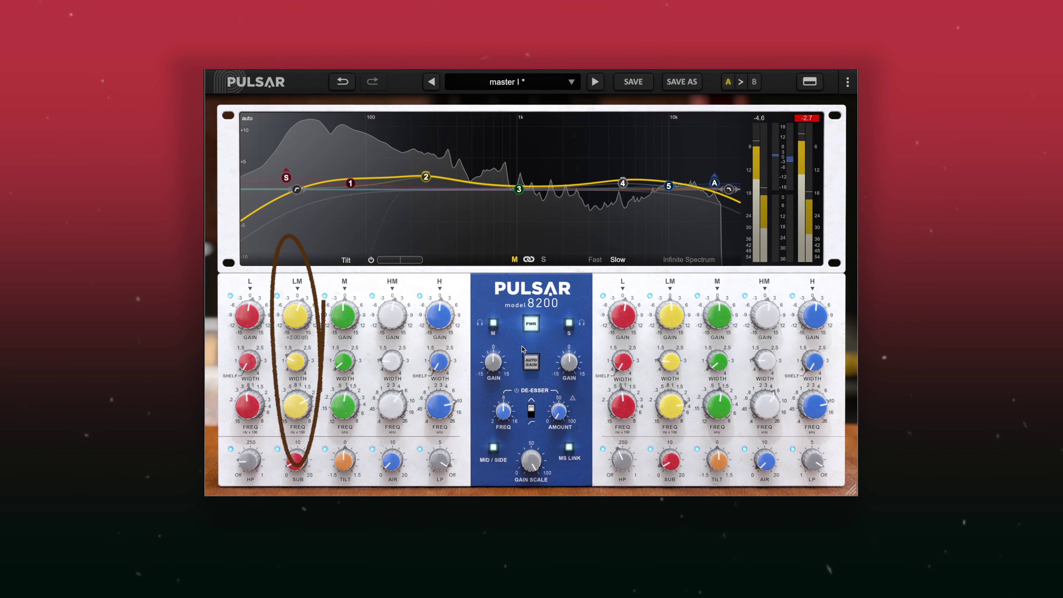
left_click(531, 328)
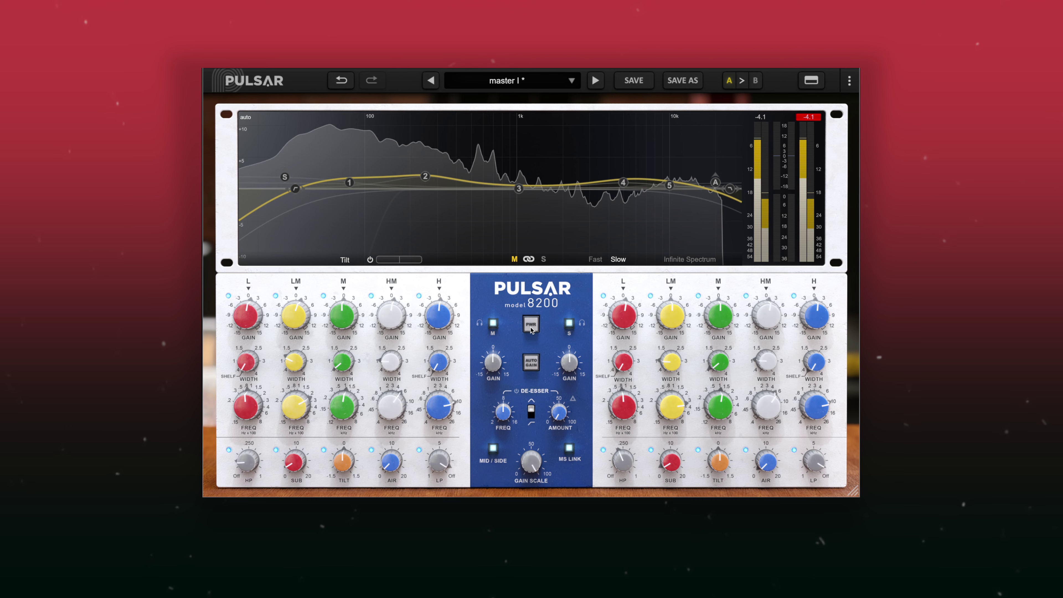
left_click(531, 325)
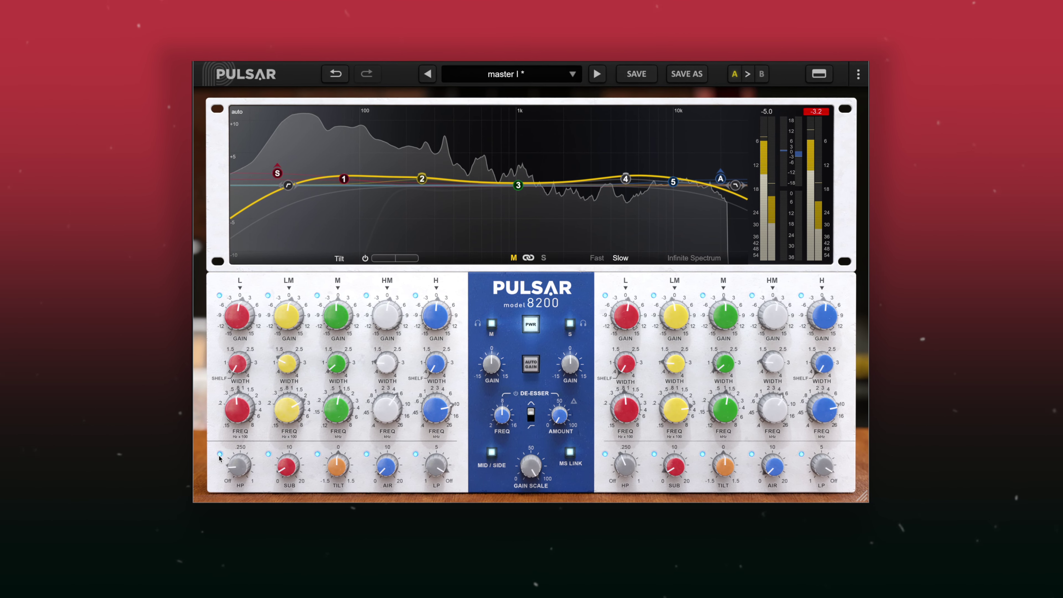
left_click(527, 326)
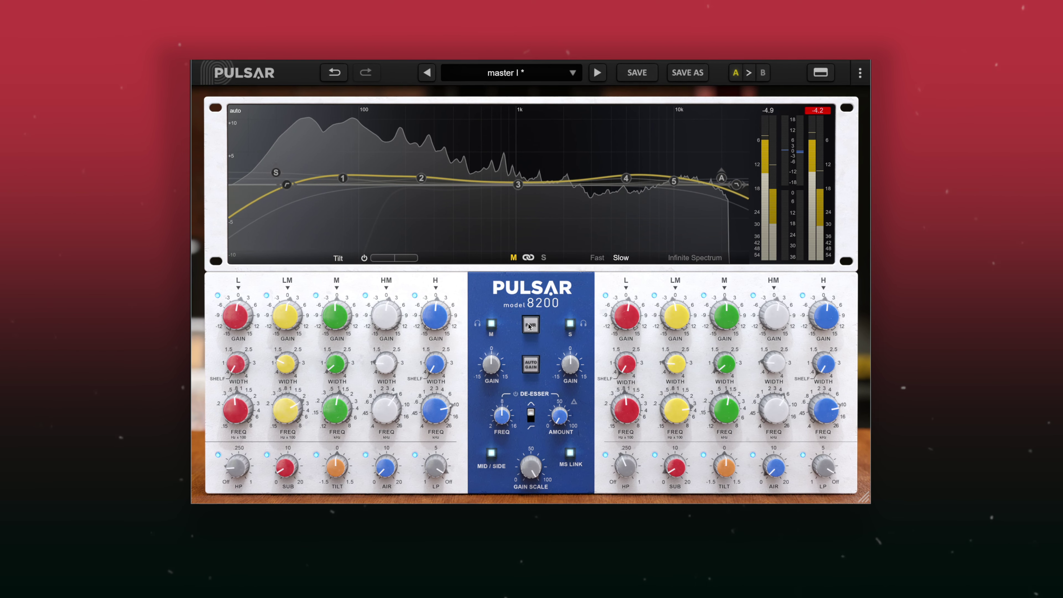
left_click(530, 326)
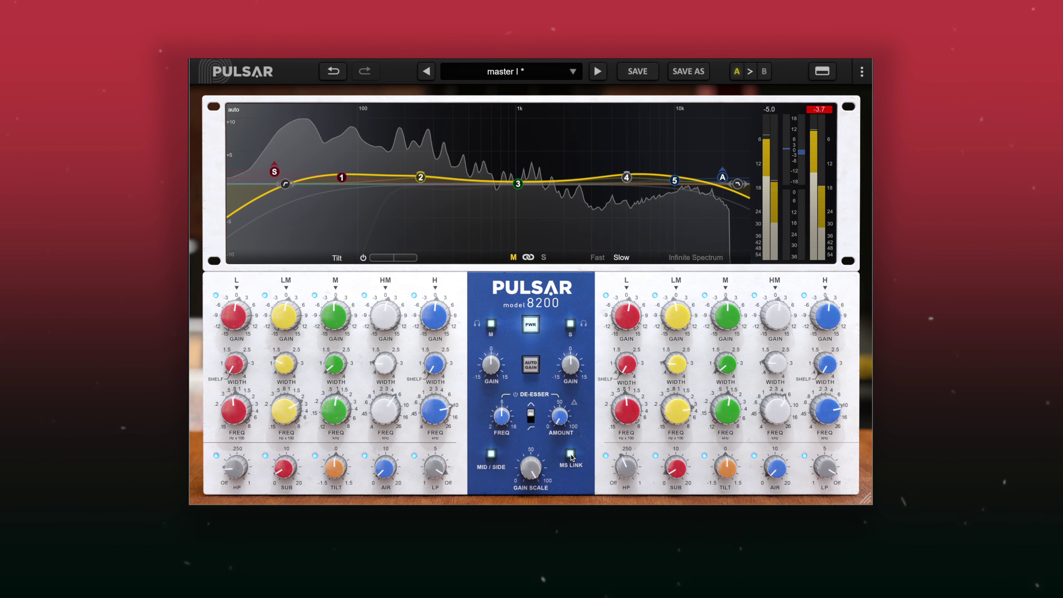
- Audition the side channel on its own, then return to the mid channel's curve
left_click(584, 324)
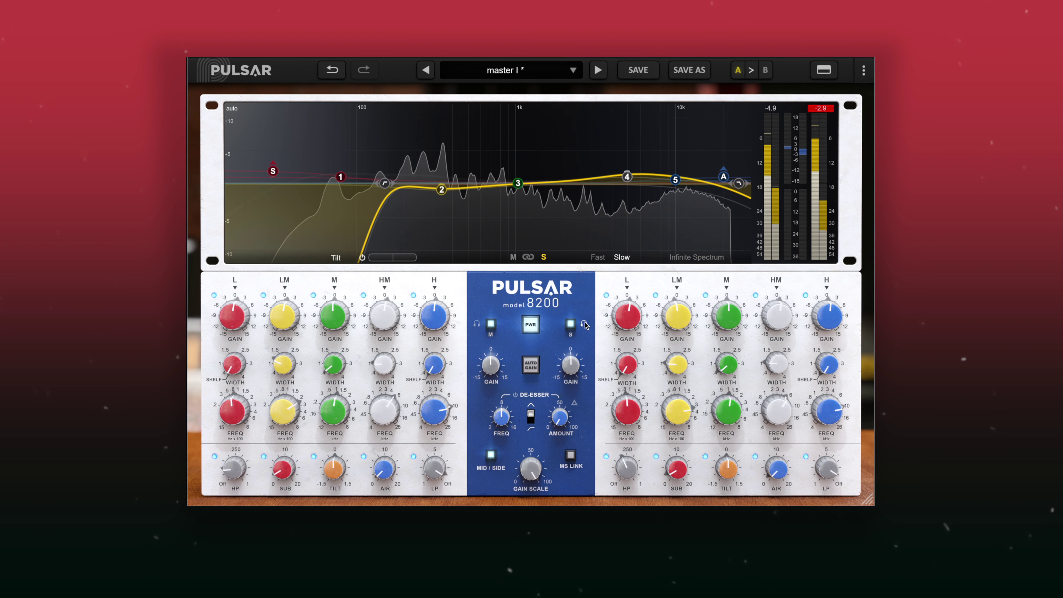
left_click(572, 326)
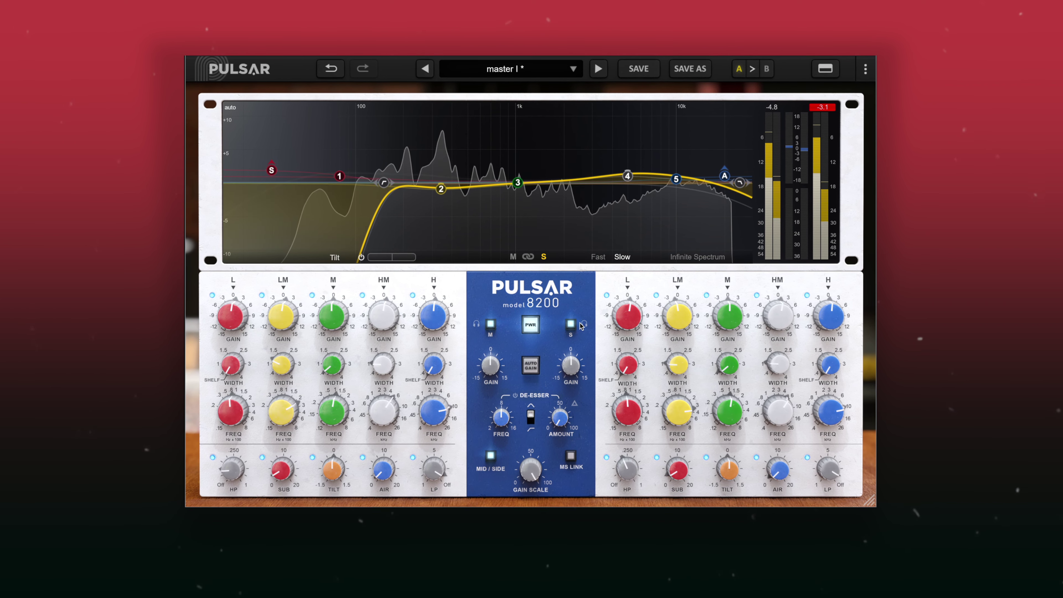
left_click(512, 256)
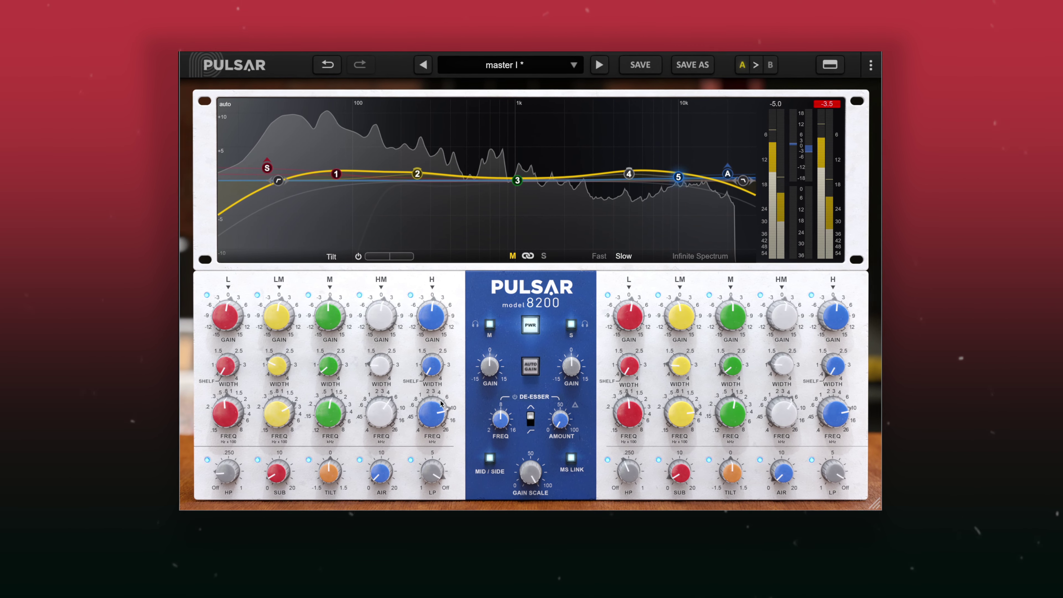
- Try a 6.50 dB cut on the mid channel's low-mid band, then set its gain to +1.00 dB
left_click_drag(280, 342, 277, 356)
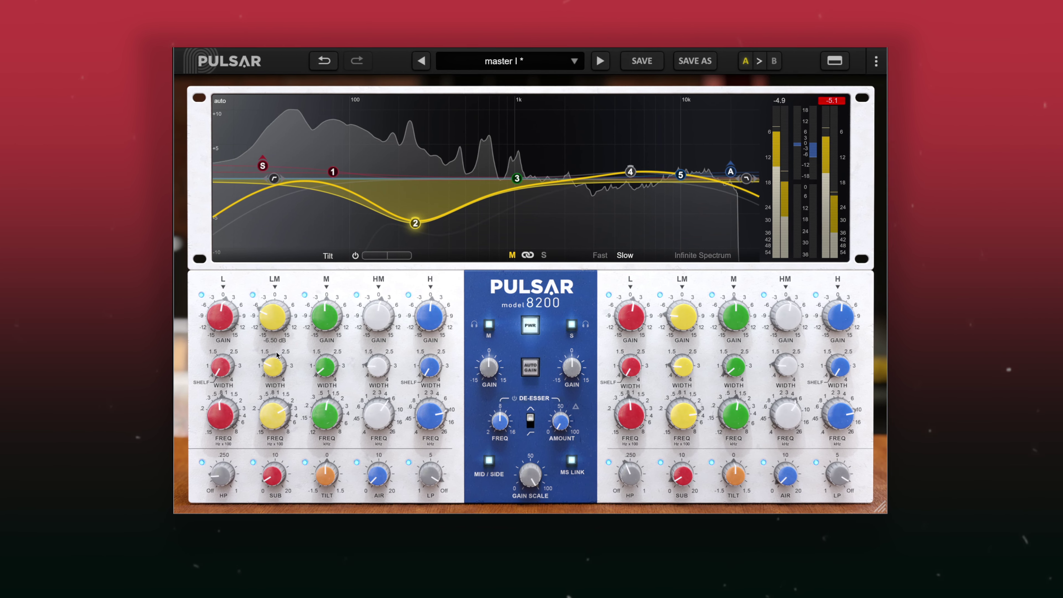
left_click_drag(276, 356, 287, 325)
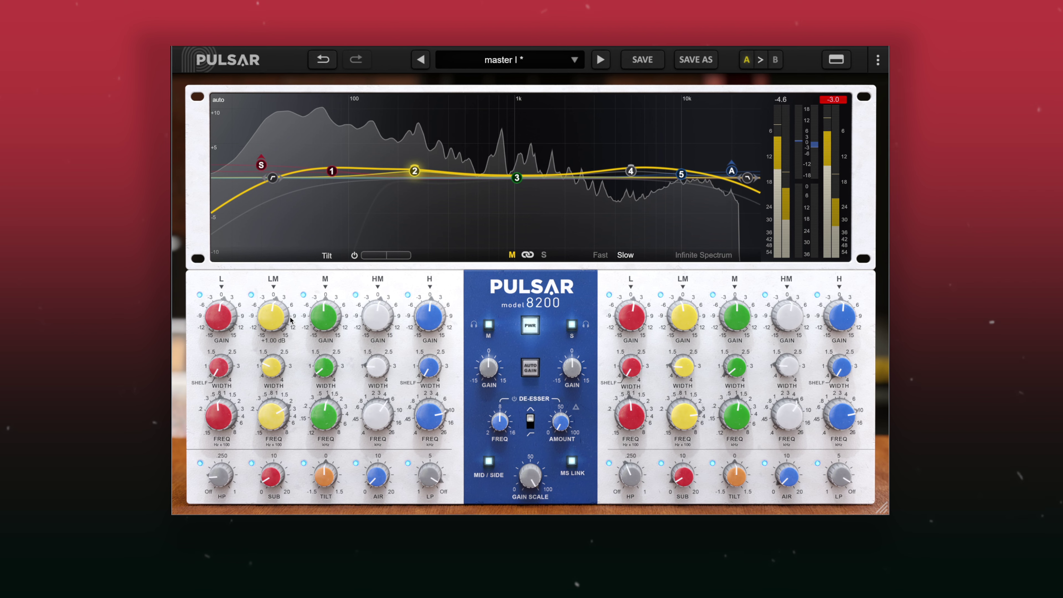